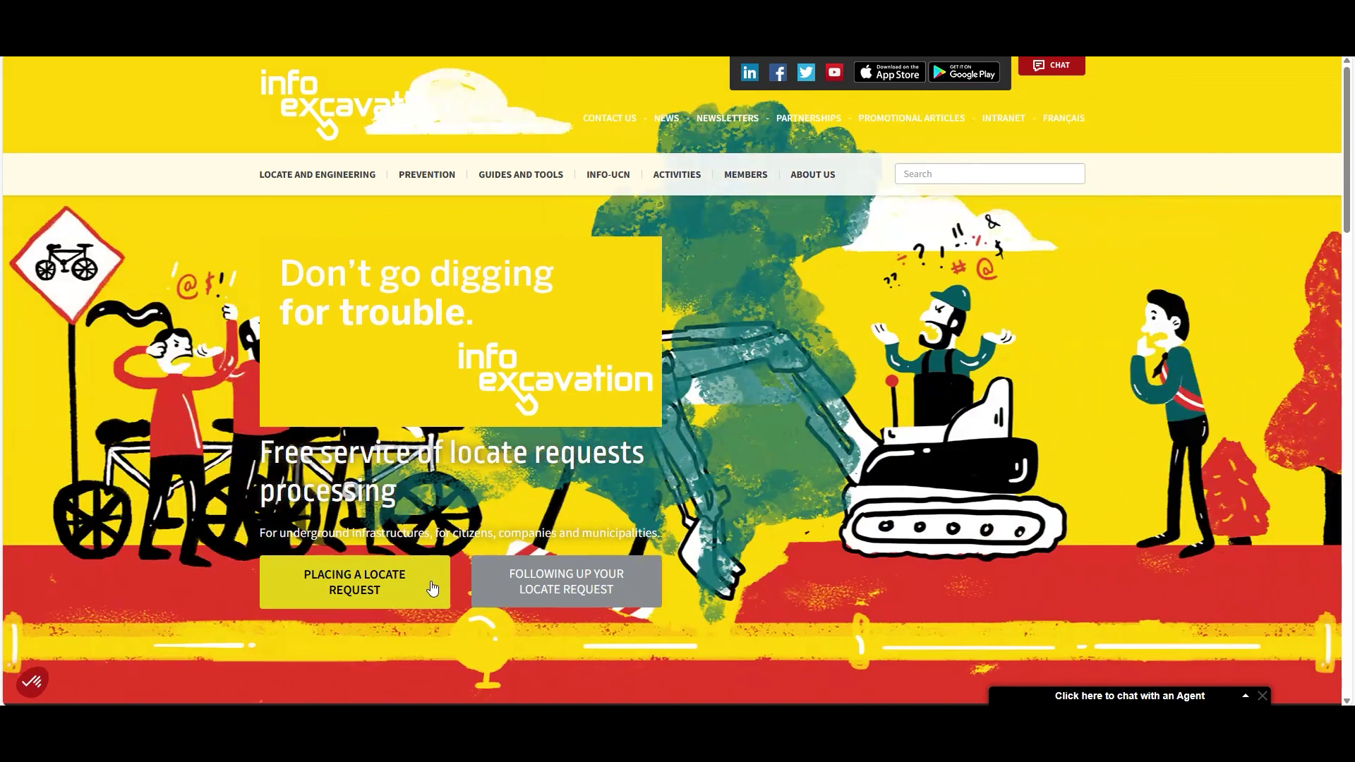
Start a locate request as a company from the homepage, reaching the sign-in page
left_click(431, 589)
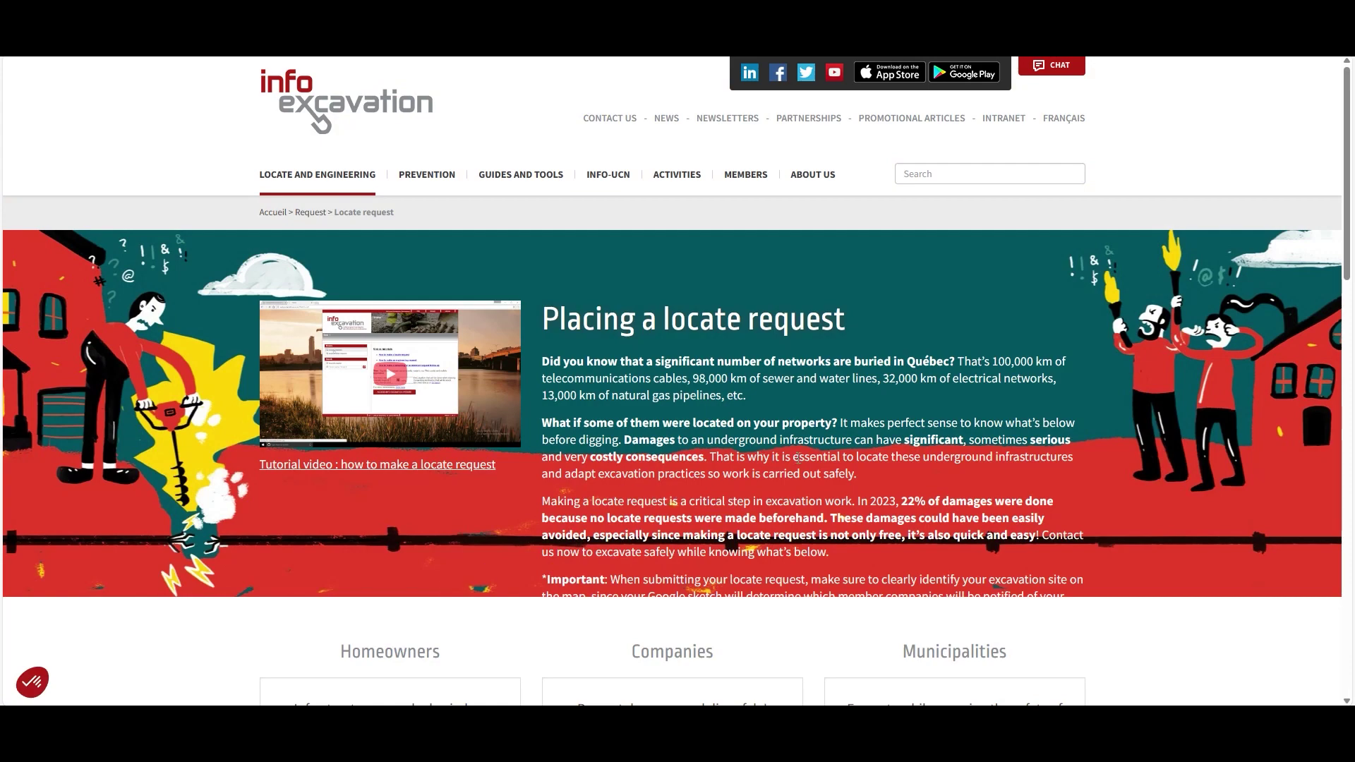
scroll(799, 458, "down", 4)
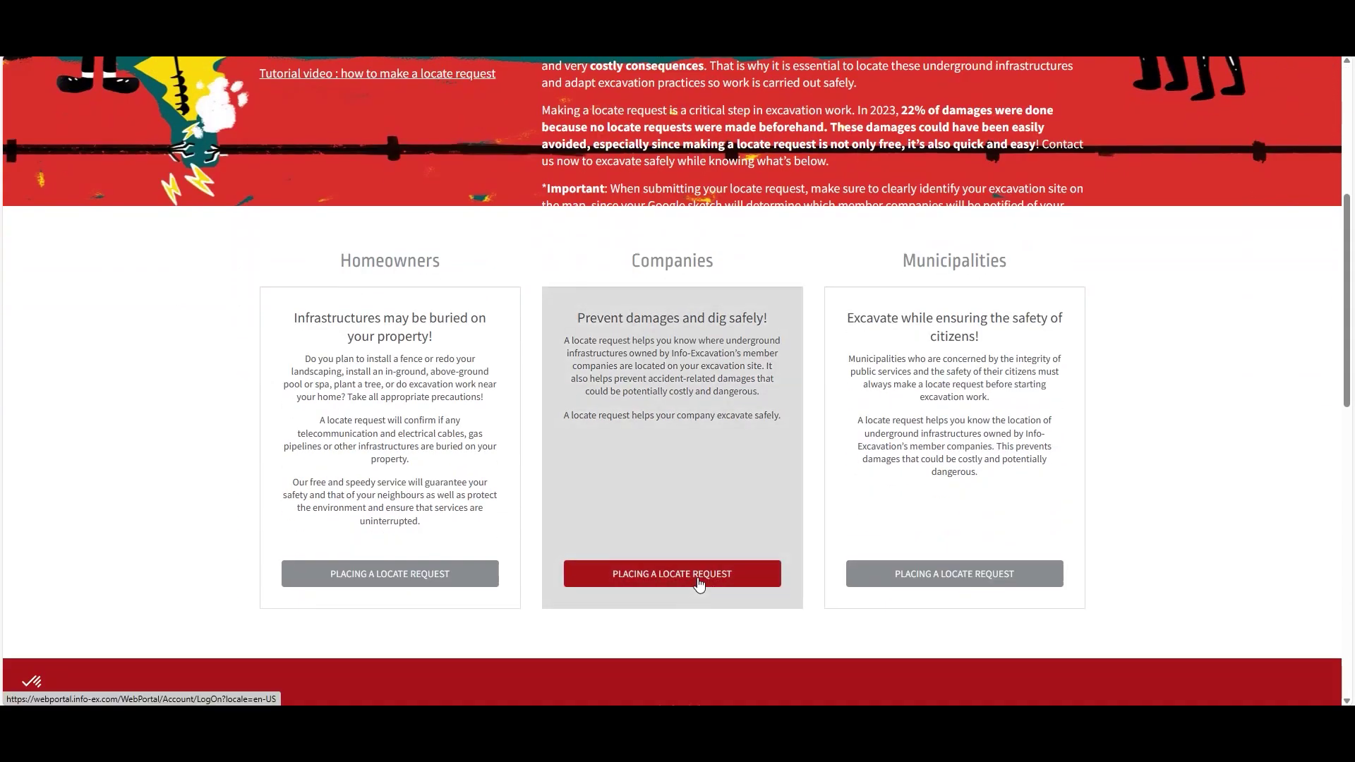
left_click(699, 581)
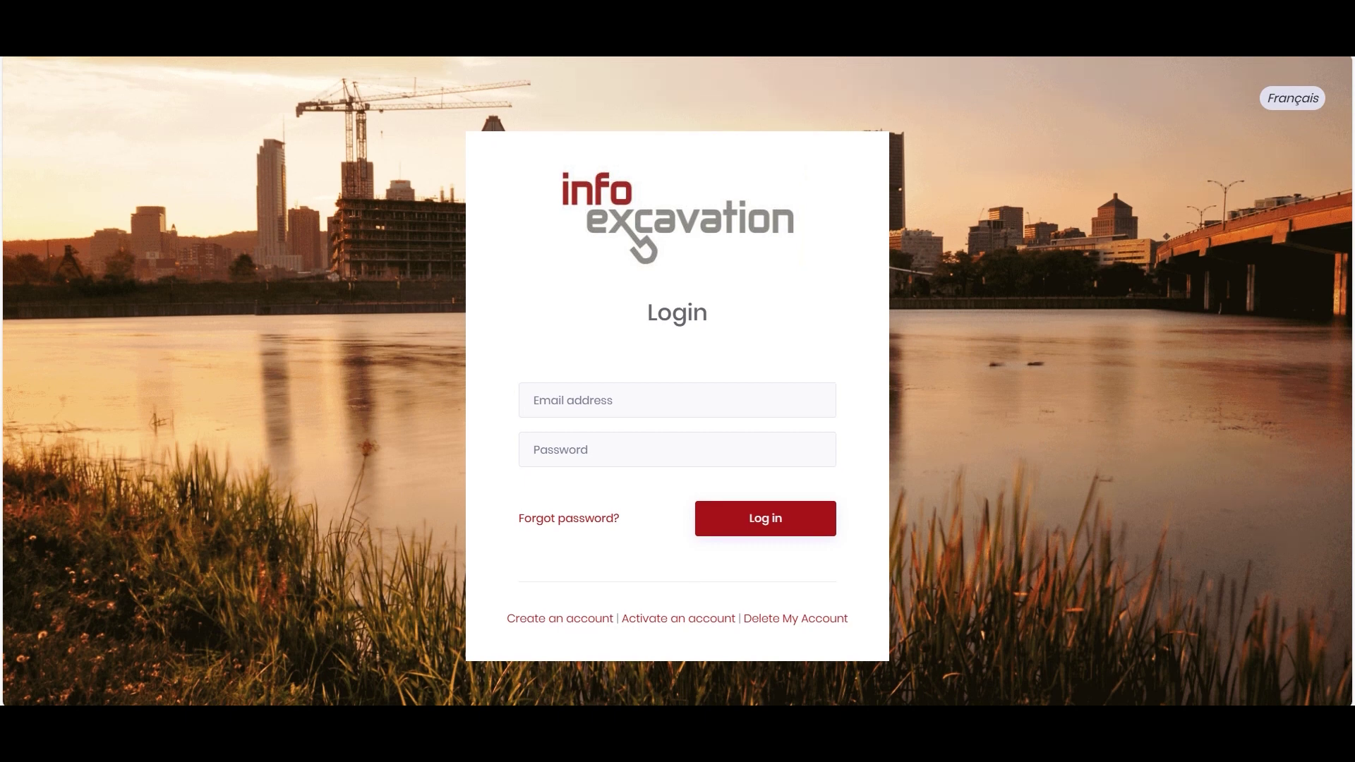
Sign in with the autofilled saved email and enter the Web Portal application
left_click(644, 398)
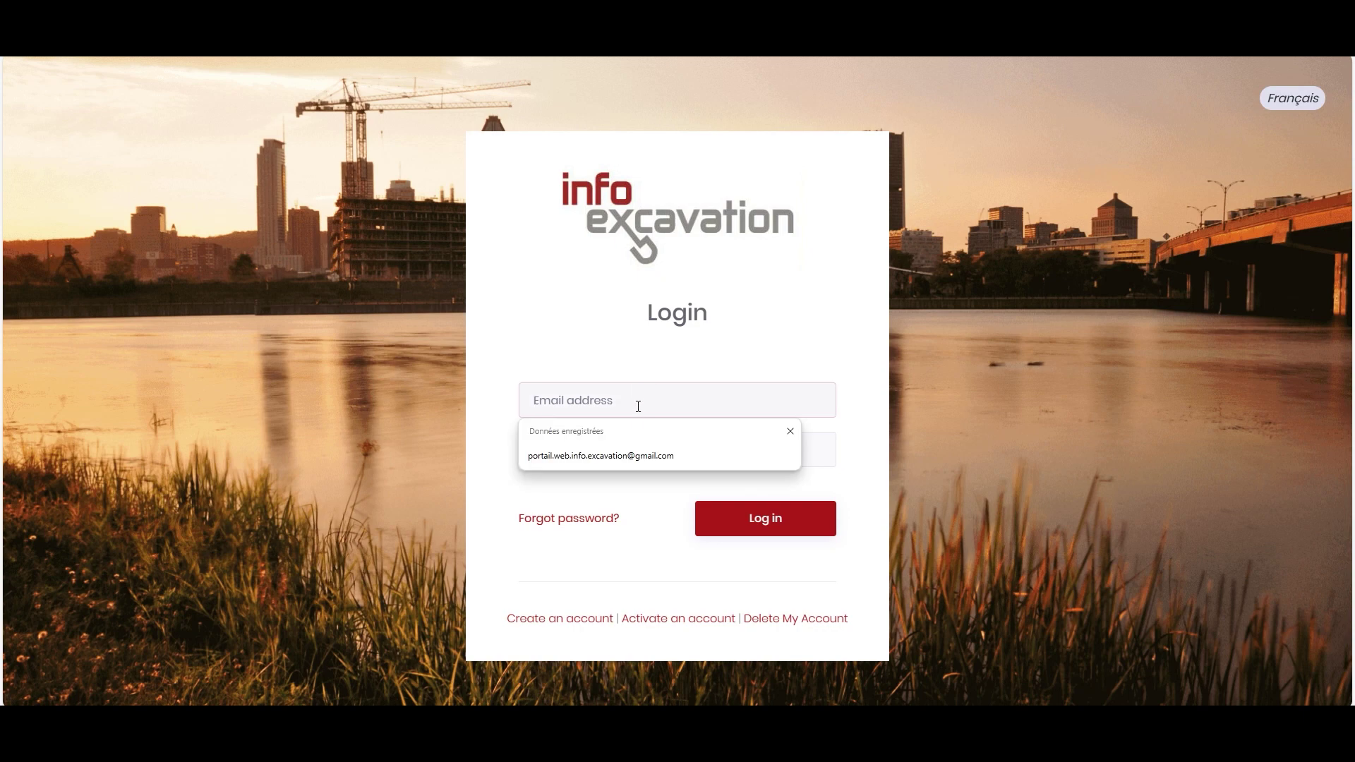
left_click(632, 455)
left_click(742, 520)
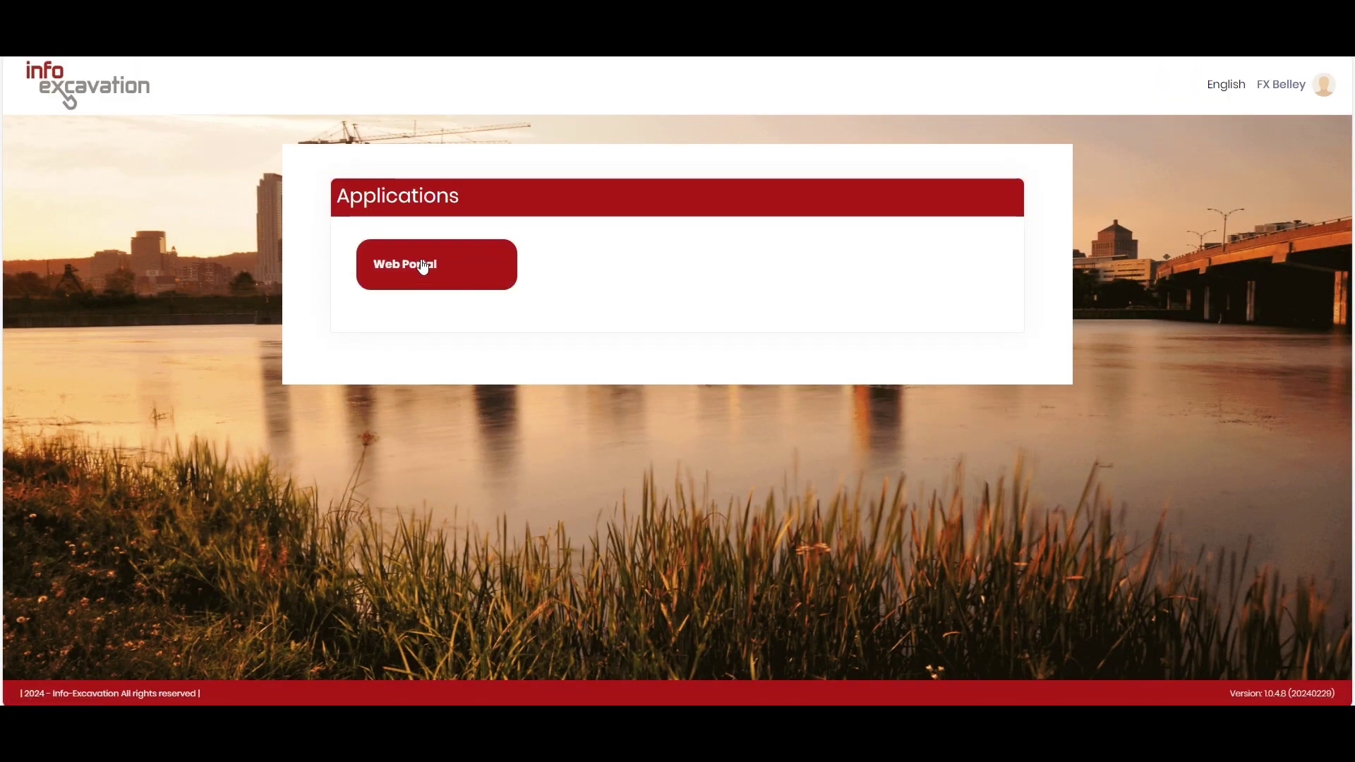
left_click(429, 261)
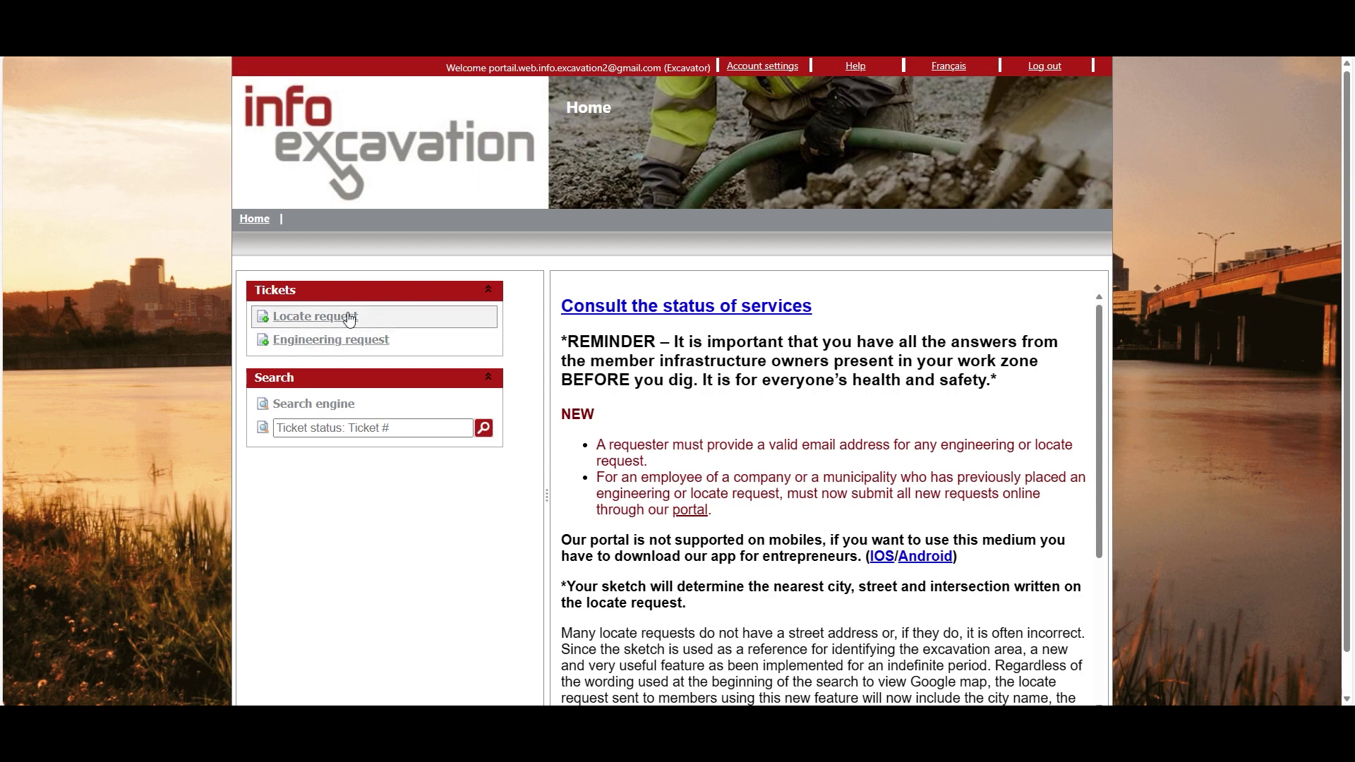
Start a new Locate request ticket from the Tickets menu
left_click(350, 318)
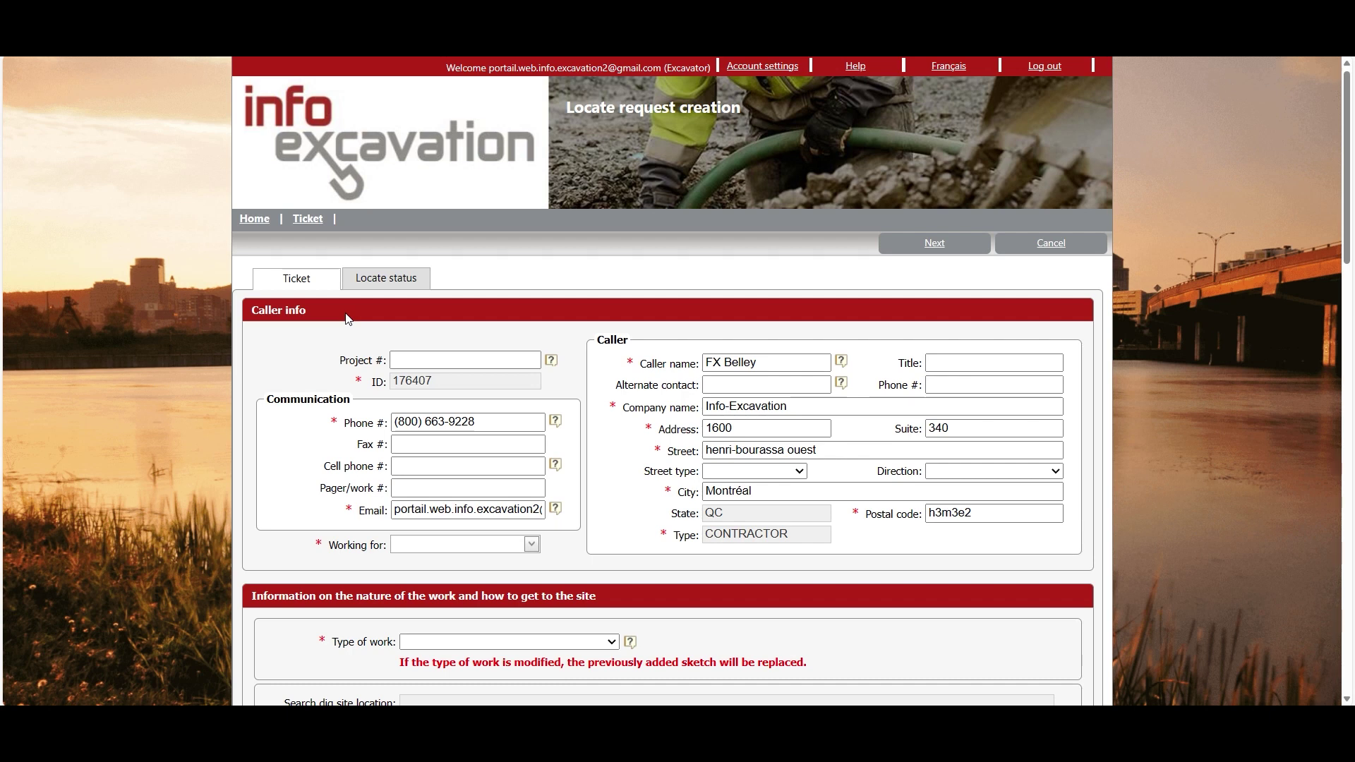
left_click_drag(1350, 138, 1351, 156)
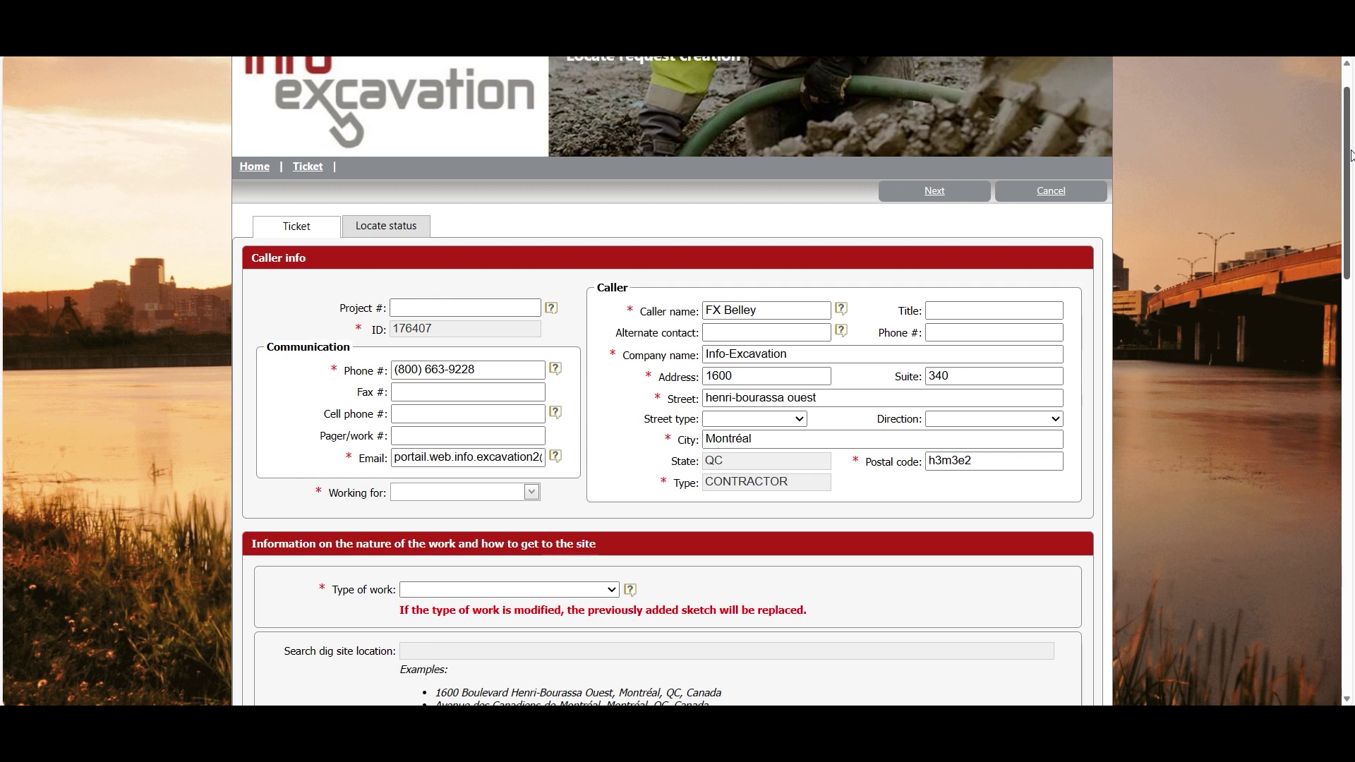
left_click_drag(1352, 155, 1352, 238)
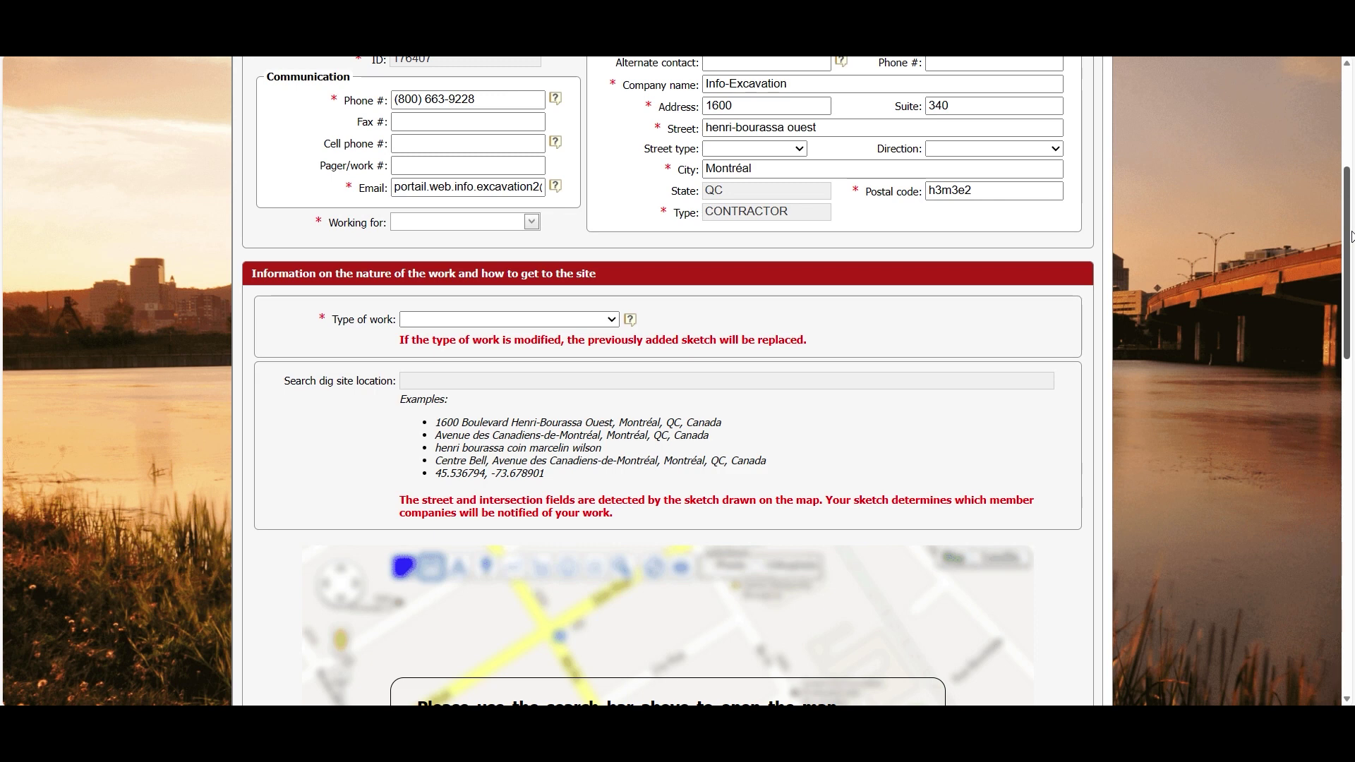
left_click_drag(1353, 238, 1354, 426)
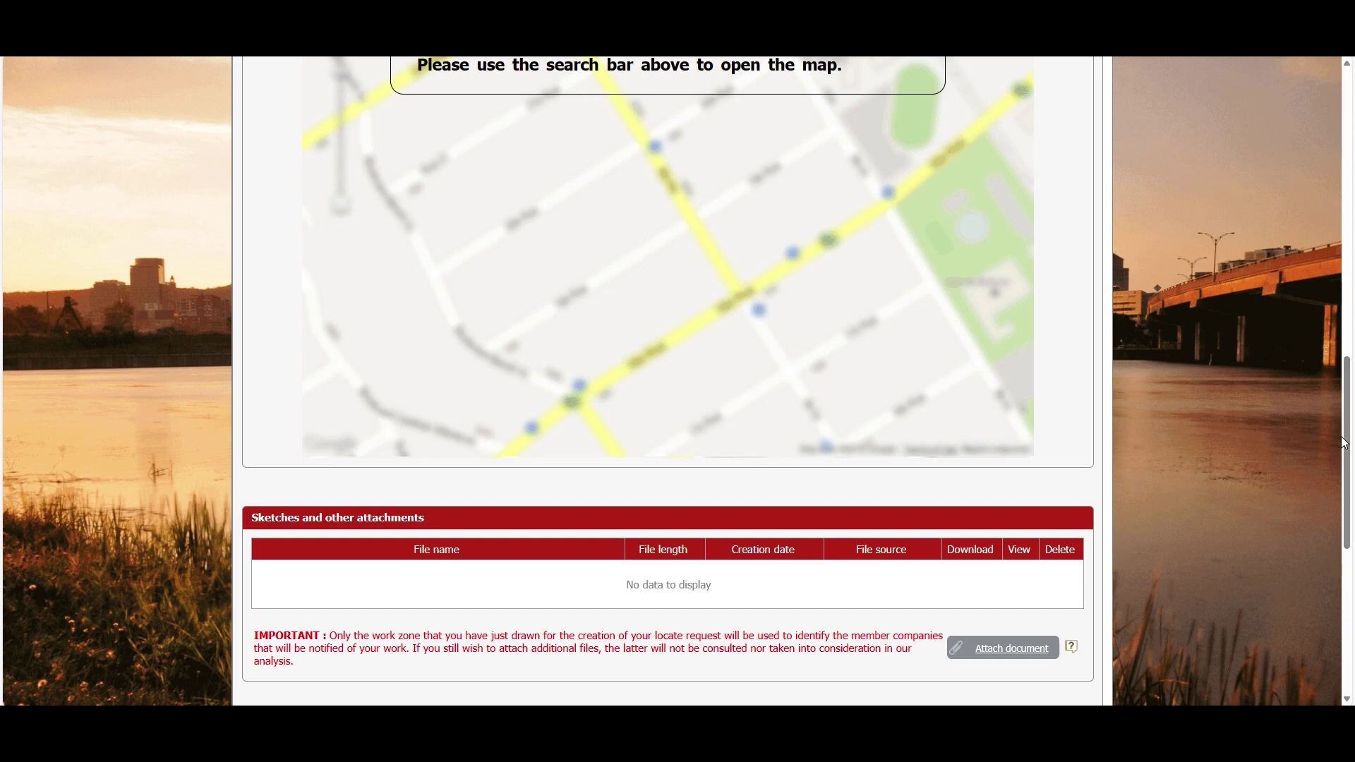
left_click_drag(1353, 443, 1352, 565)
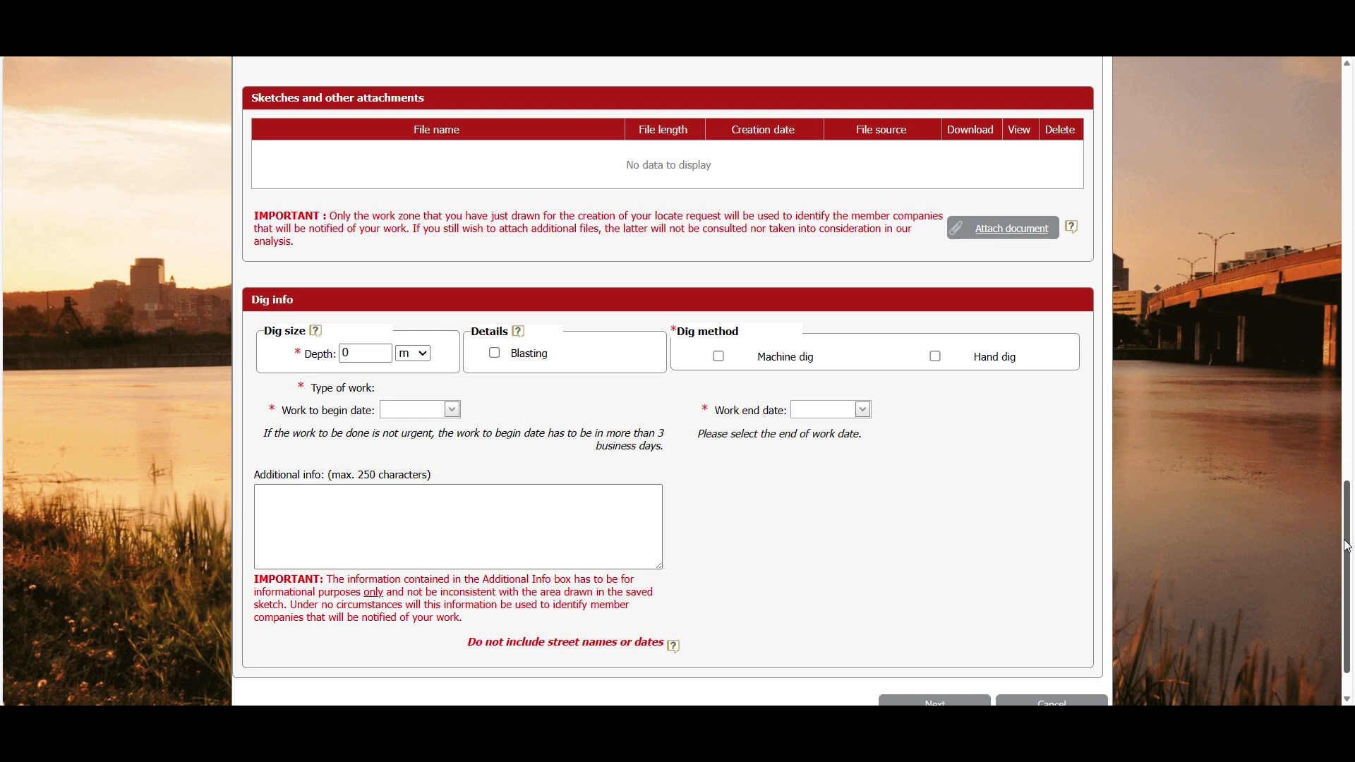
left_click_drag(1347, 545, 1352, 648)
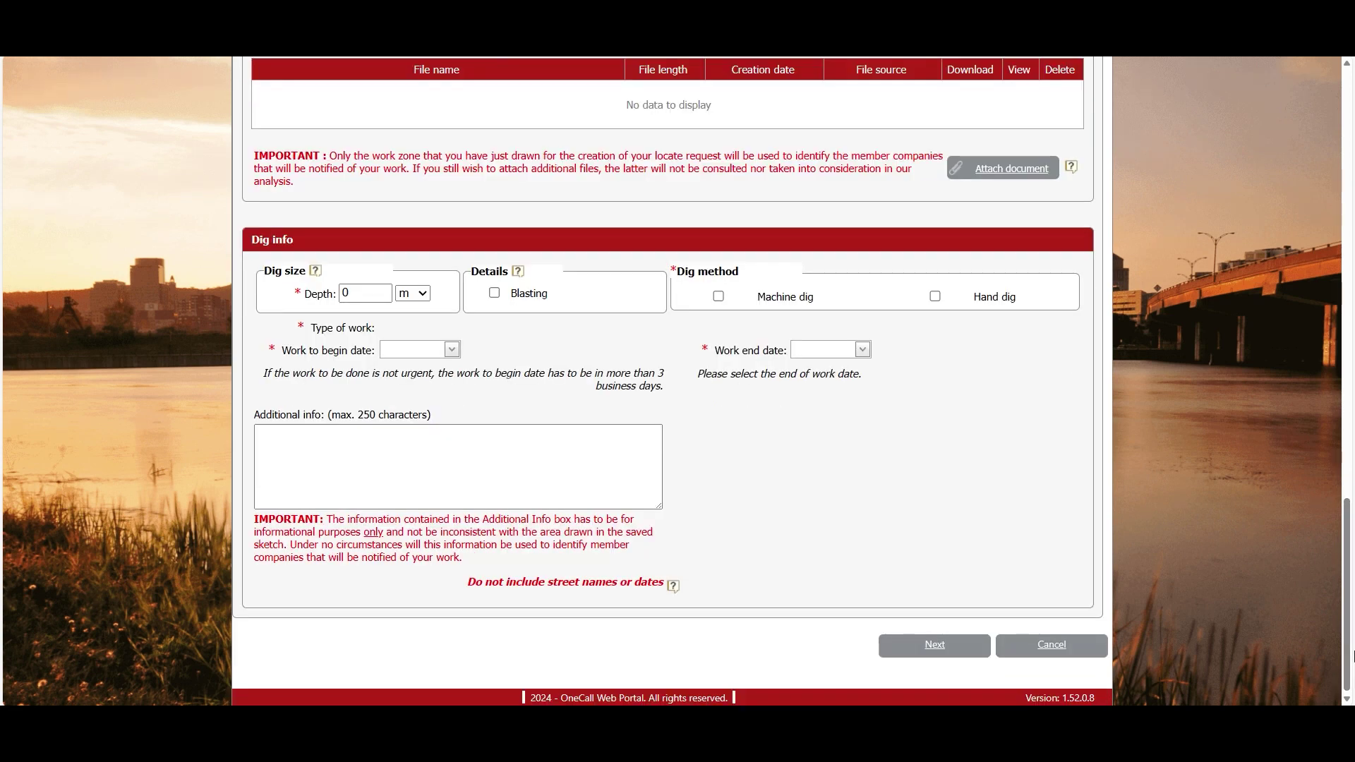
left_click_drag(1354, 656, 1353, 196)
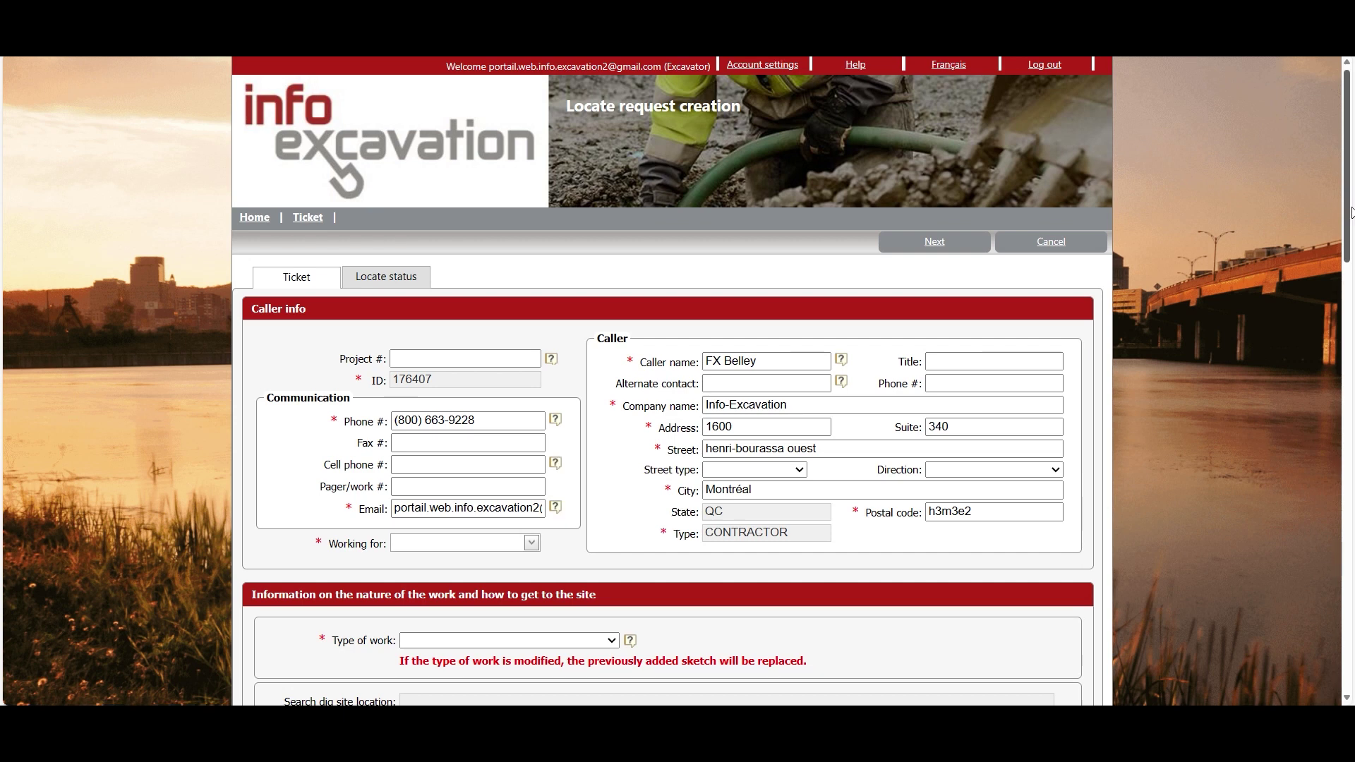
left_click_drag(1353, 194, 1352, 265)
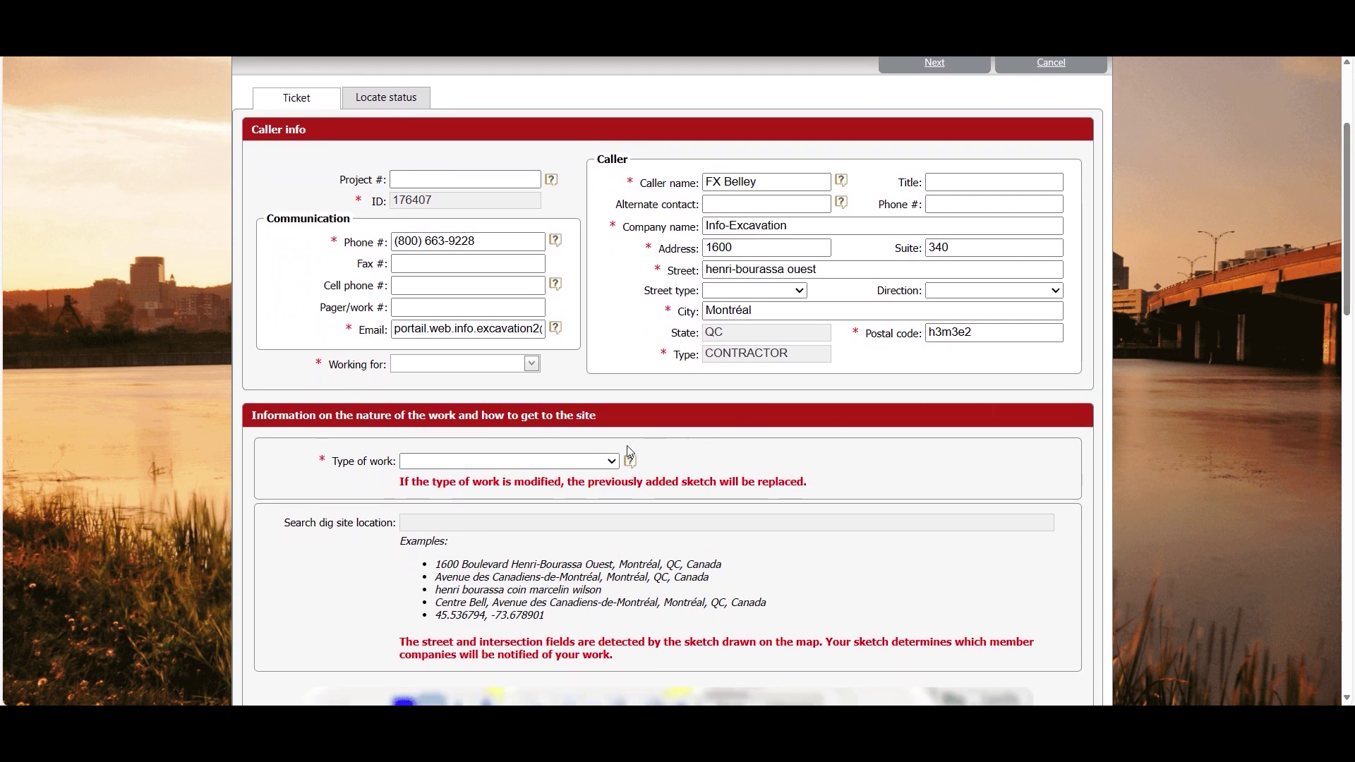
Choose POLE from the Type of work list
left_click(605, 462)
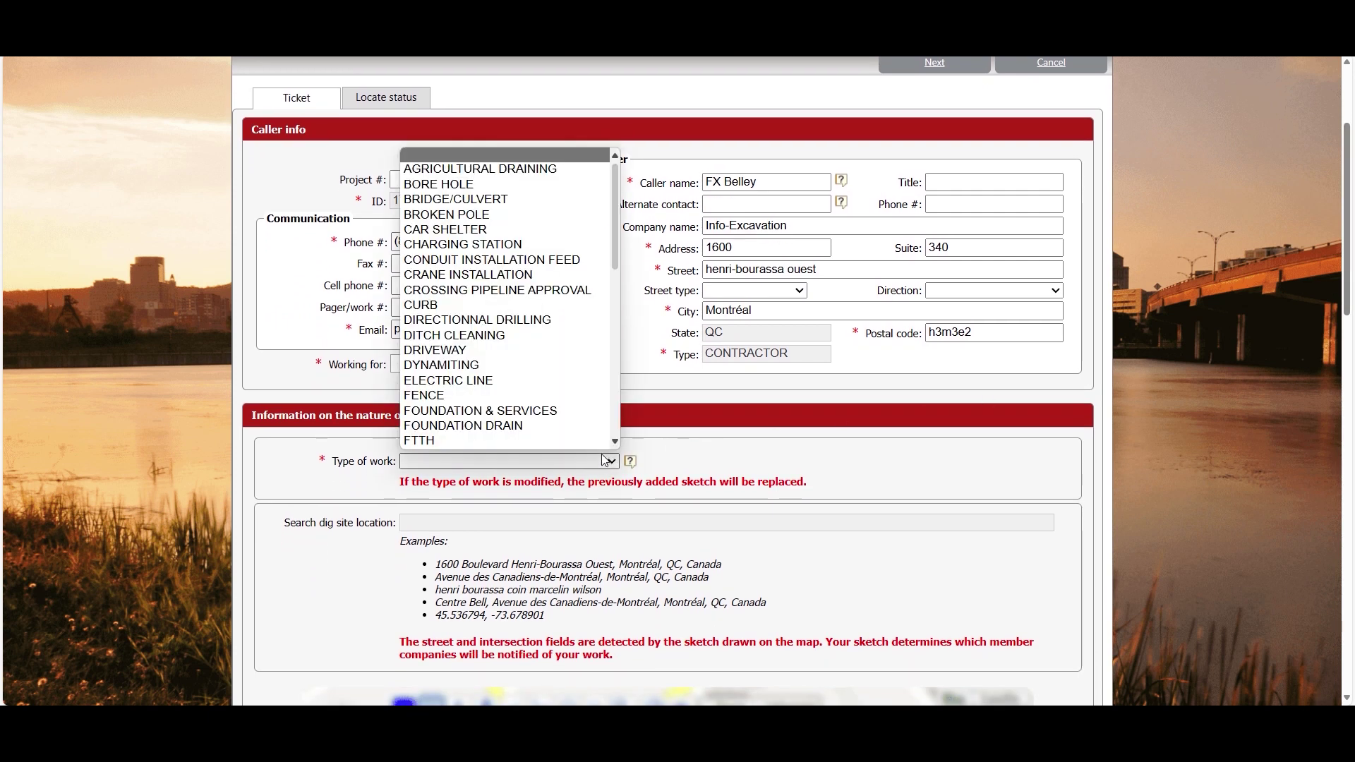
scroll(502, 365, "down", 1)
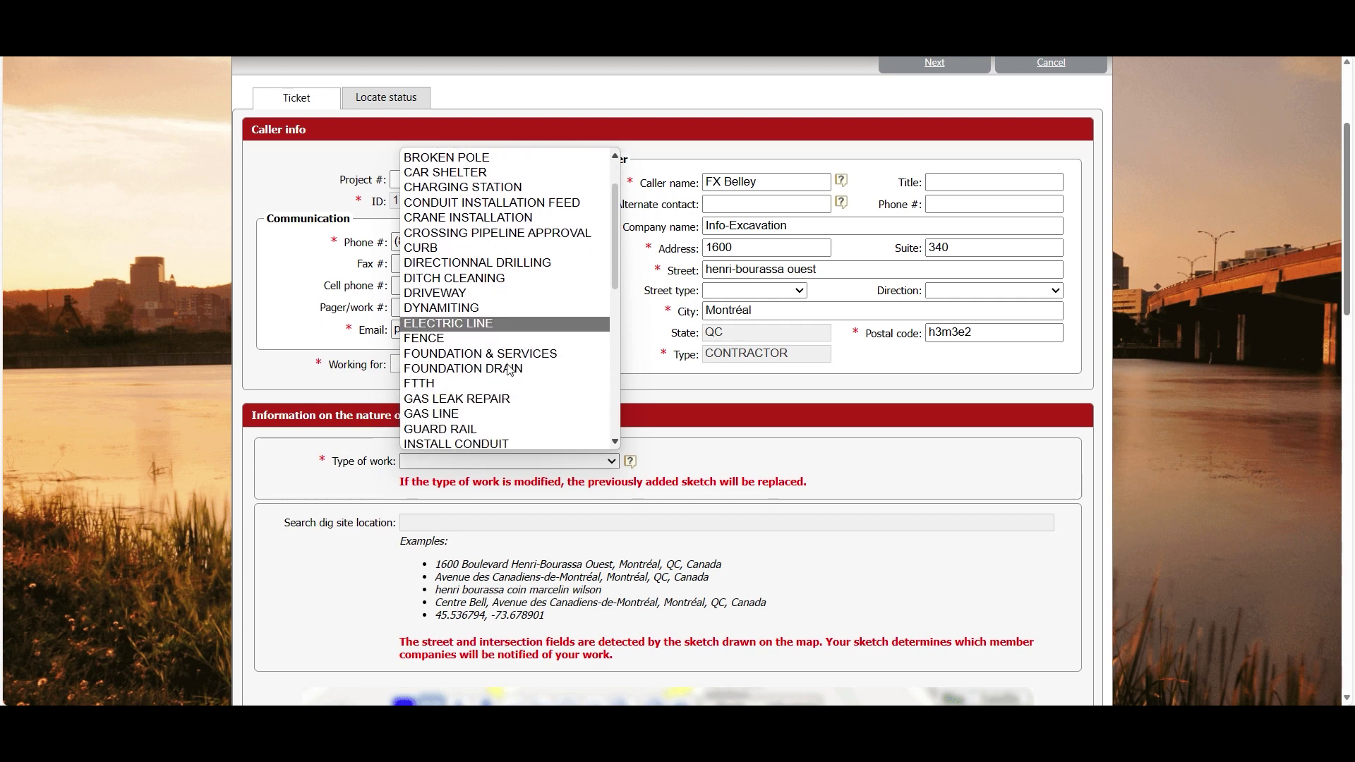
scroll(493, 350, "down", 2)
scroll(486, 335, "down", 1)
scroll(484, 333, "down", 2)
scroll(476, 319, "down", 1)
scroll(477, 322, "down", 2)
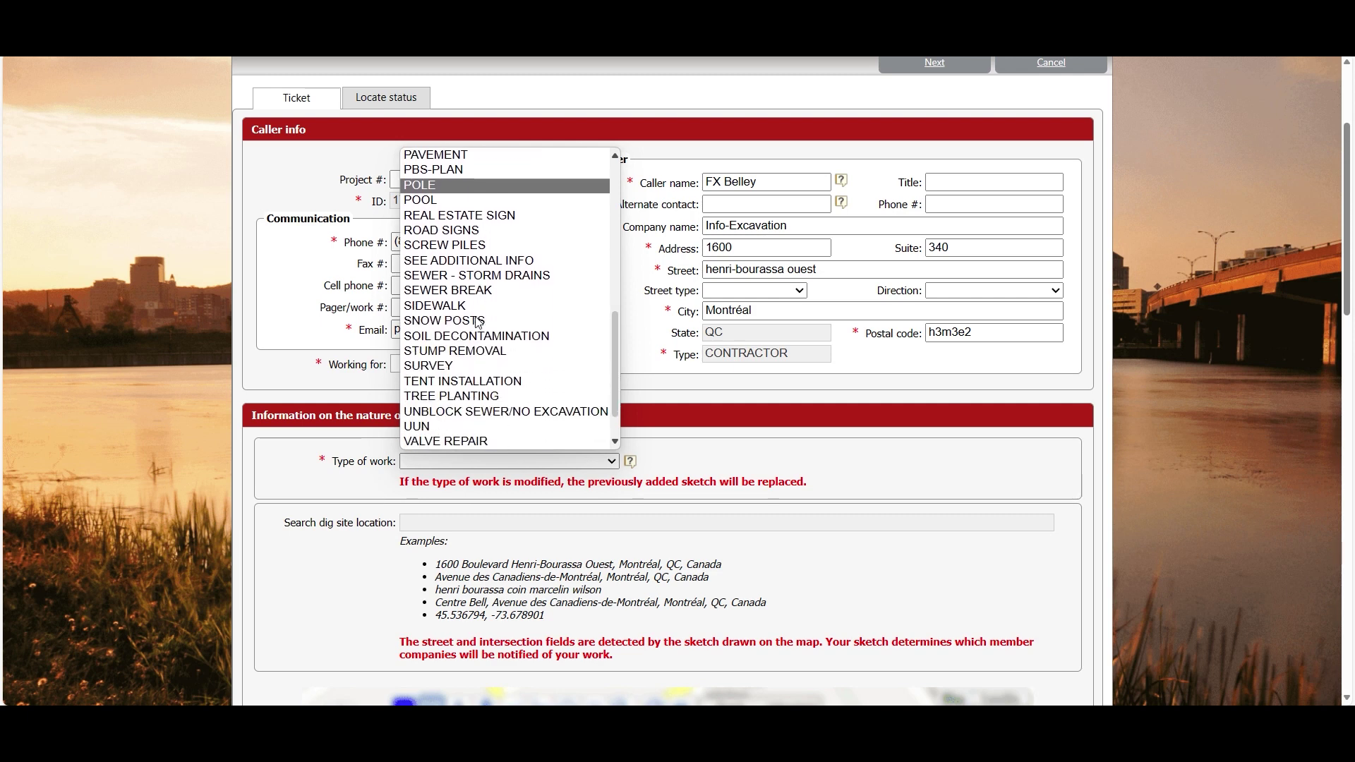
scroll(485, 321, "down", 1)
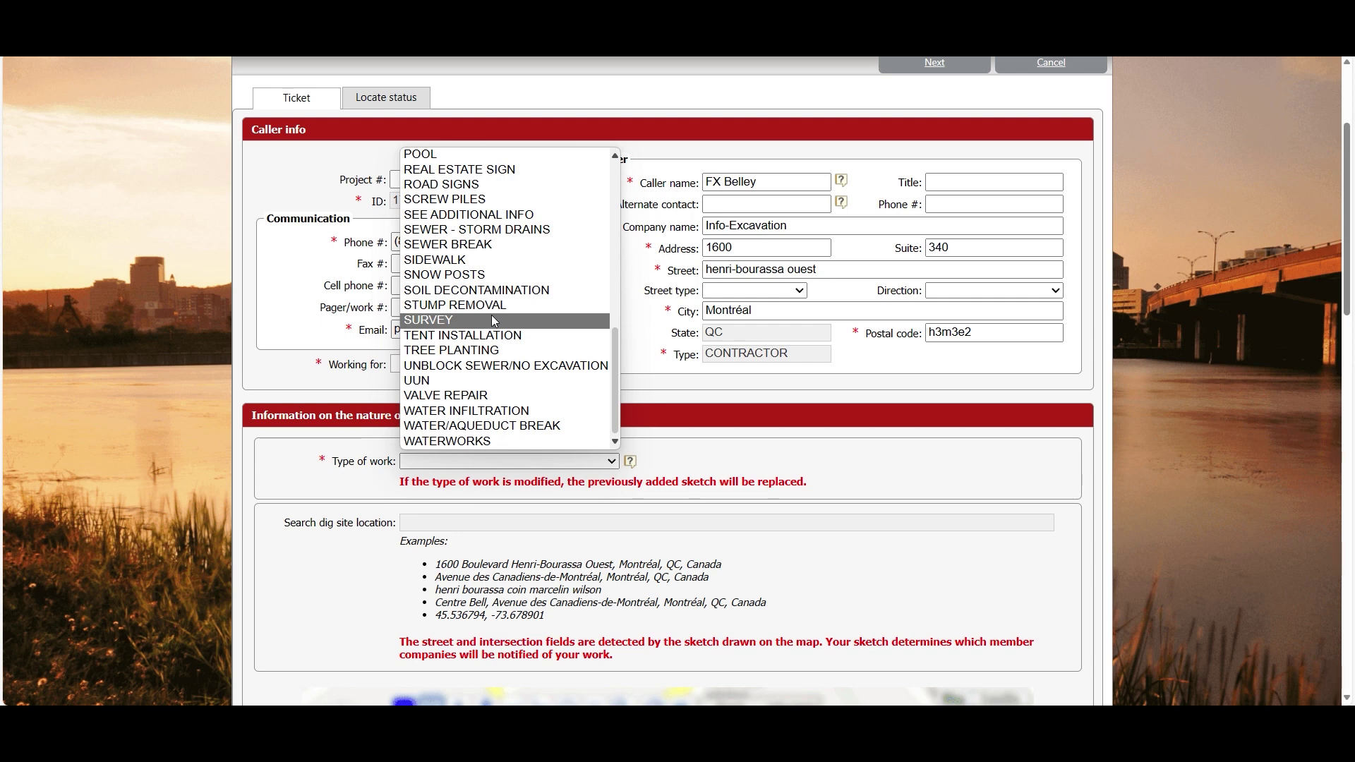
left_click_drag(616, 387, 617, 355)
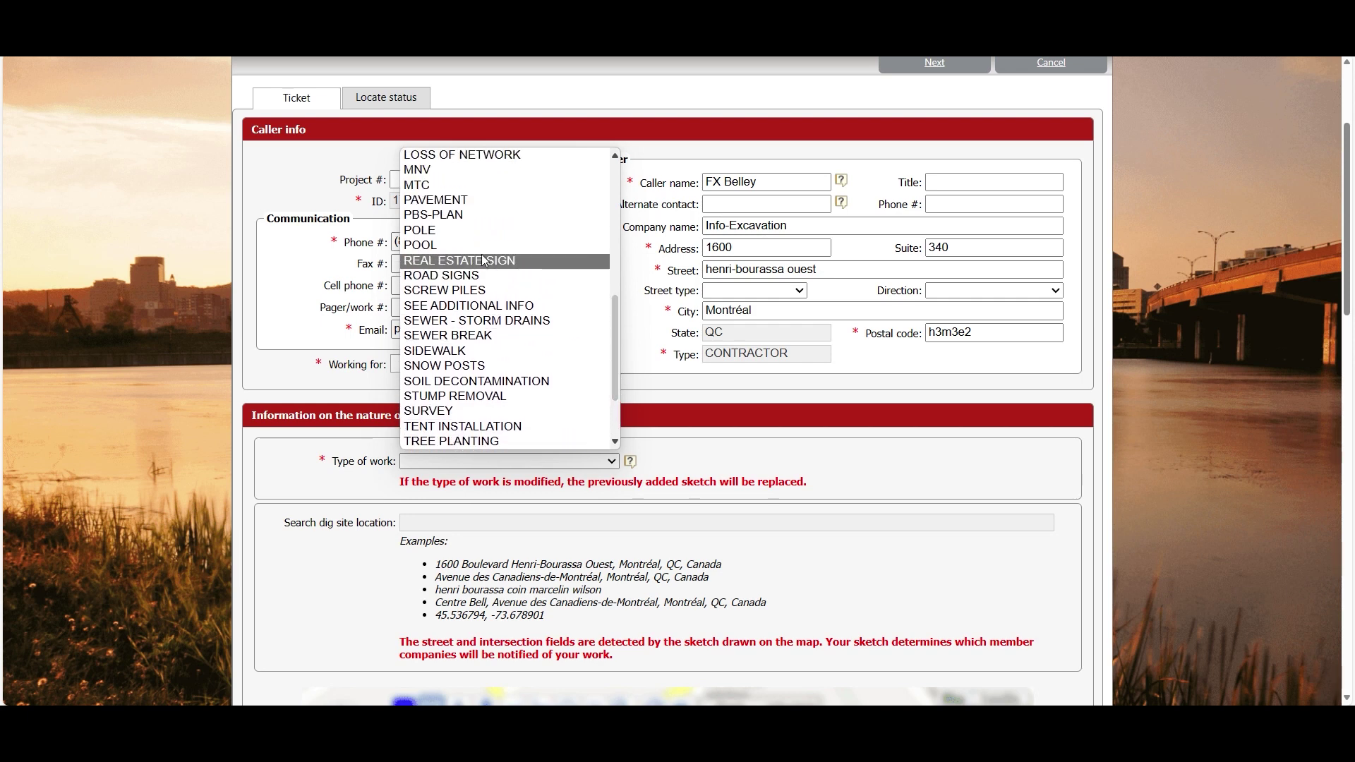
left_click(466, 231)
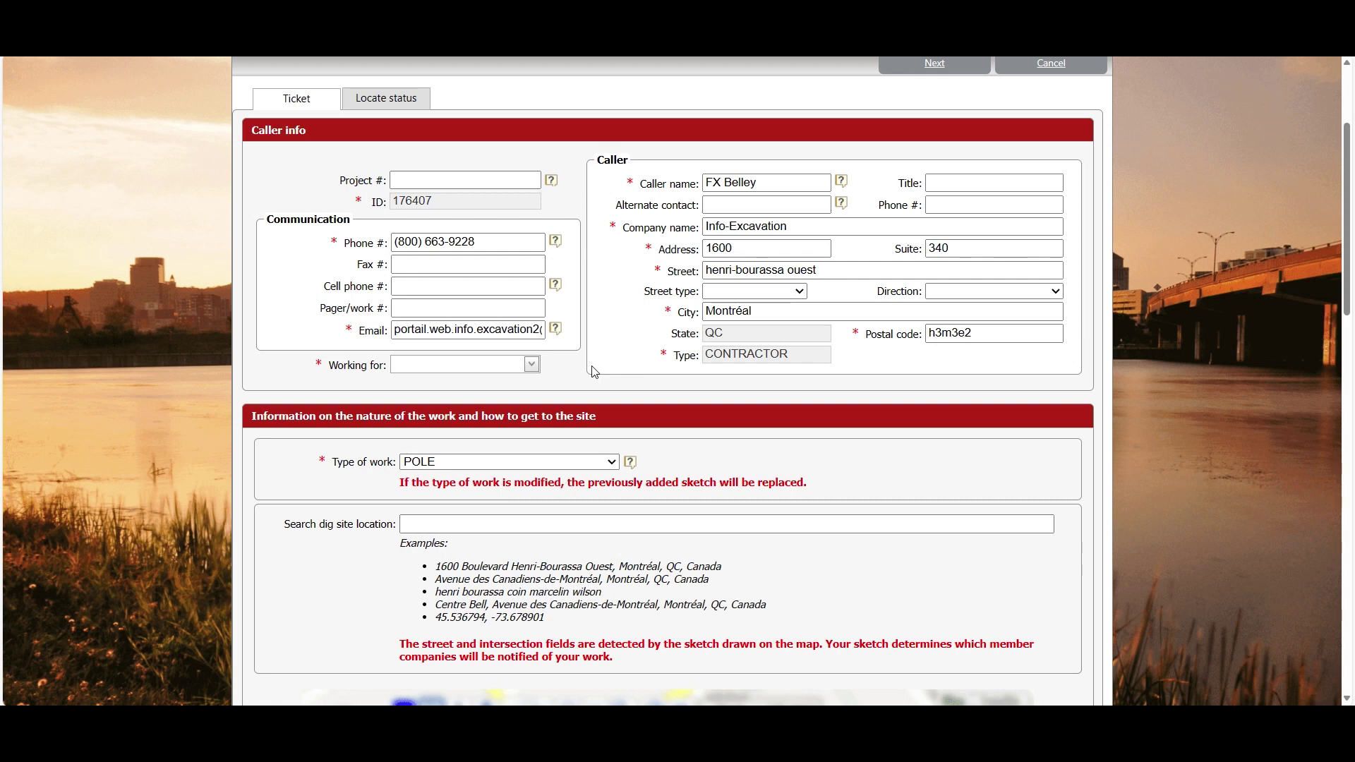
Enter the Halifax dig-site address from the suggestion and dismiss the mandatory-sketch warning
left_click(528, 520)
type("1841 Argyle St, halifax")
left_click(579, 550)
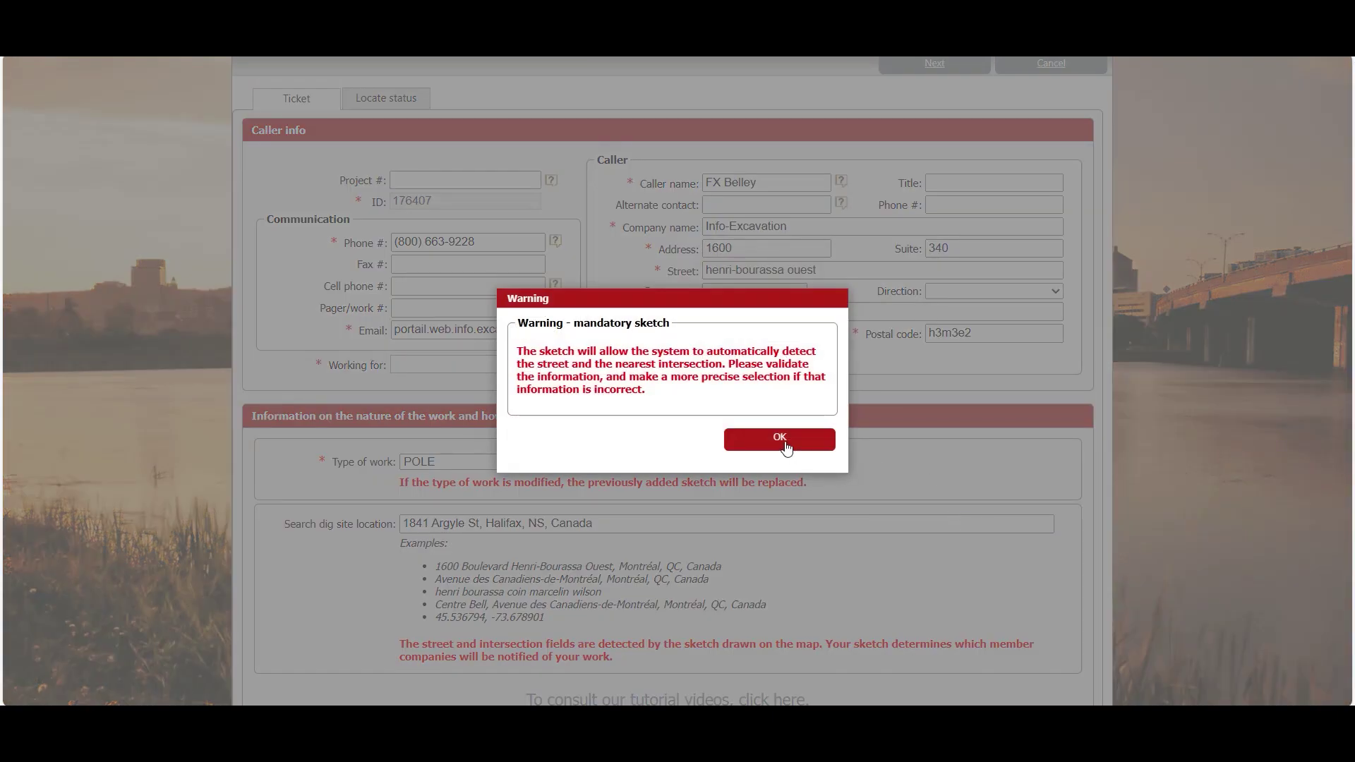
left_click(789, 438)
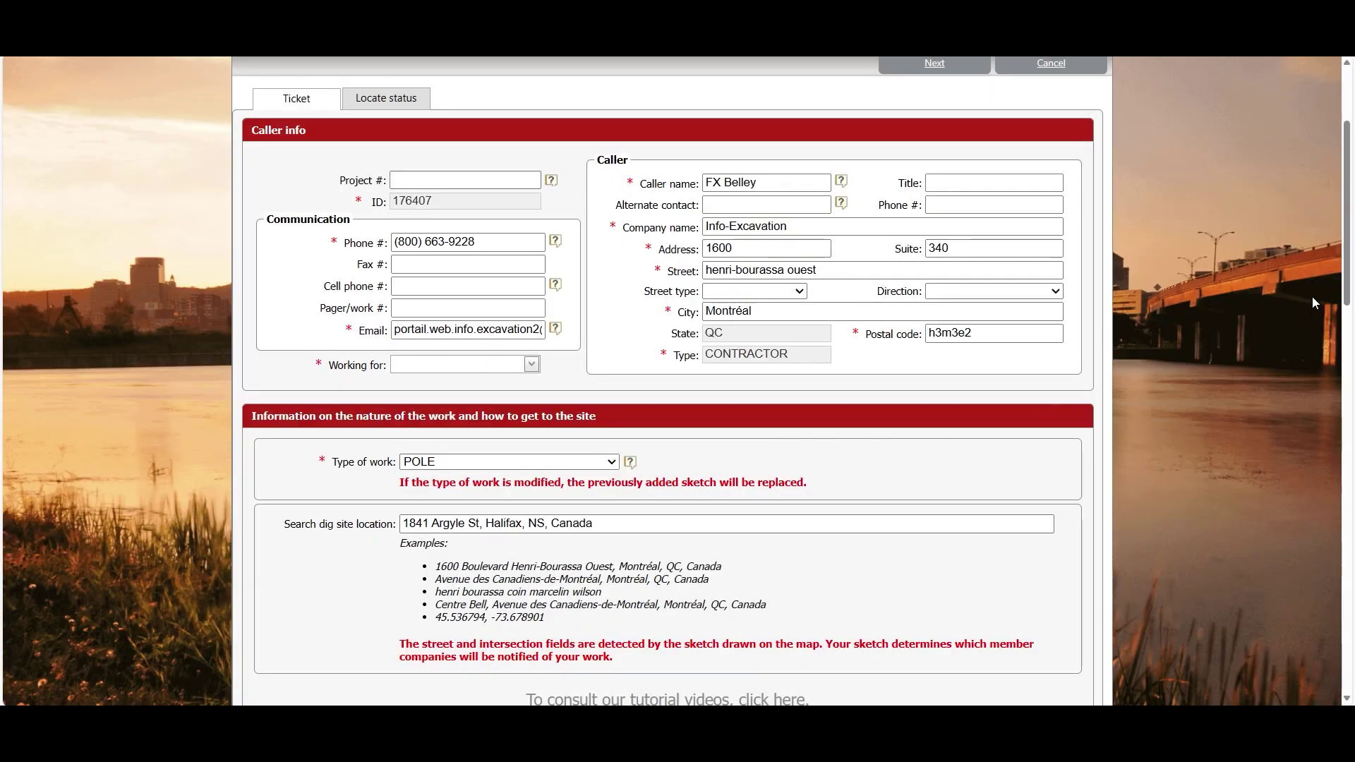
left_click_drag(1351, 216, 1352, 395)
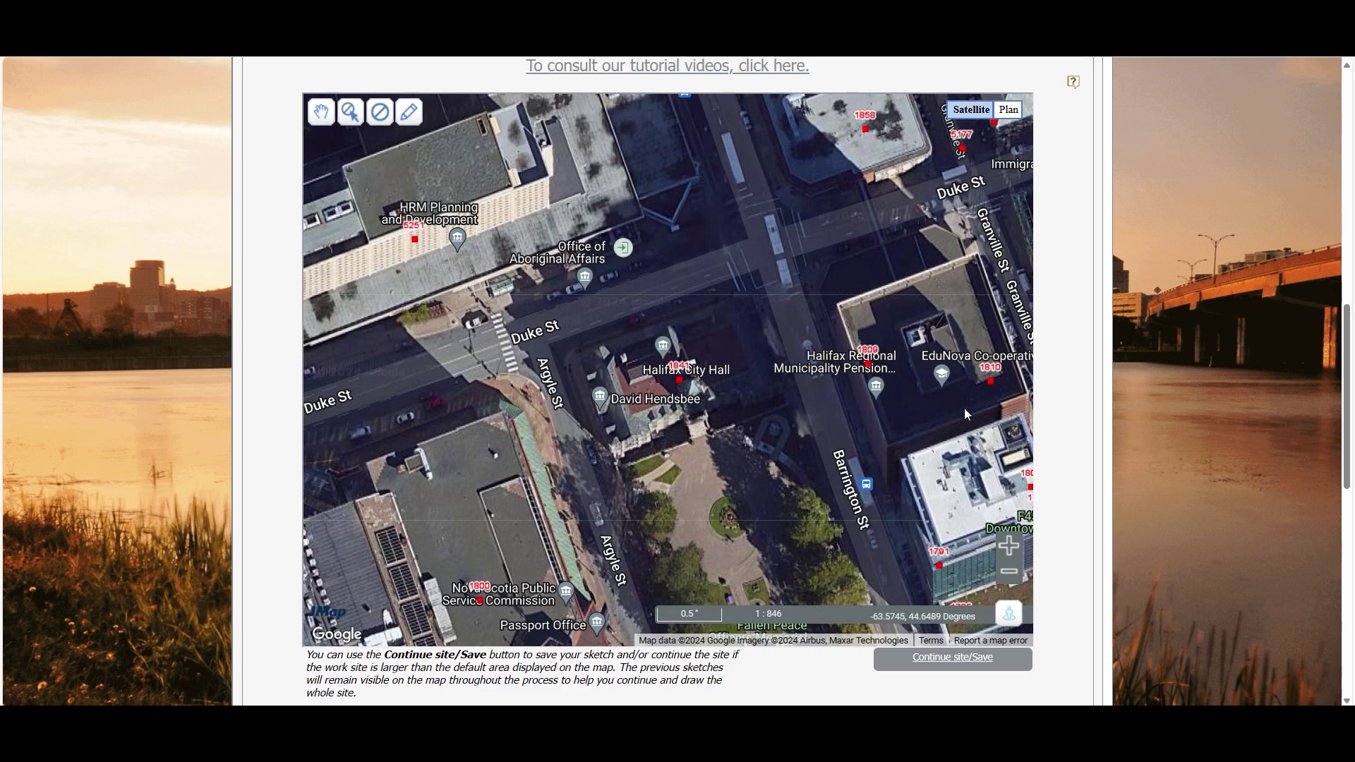
left_click(404, 110)
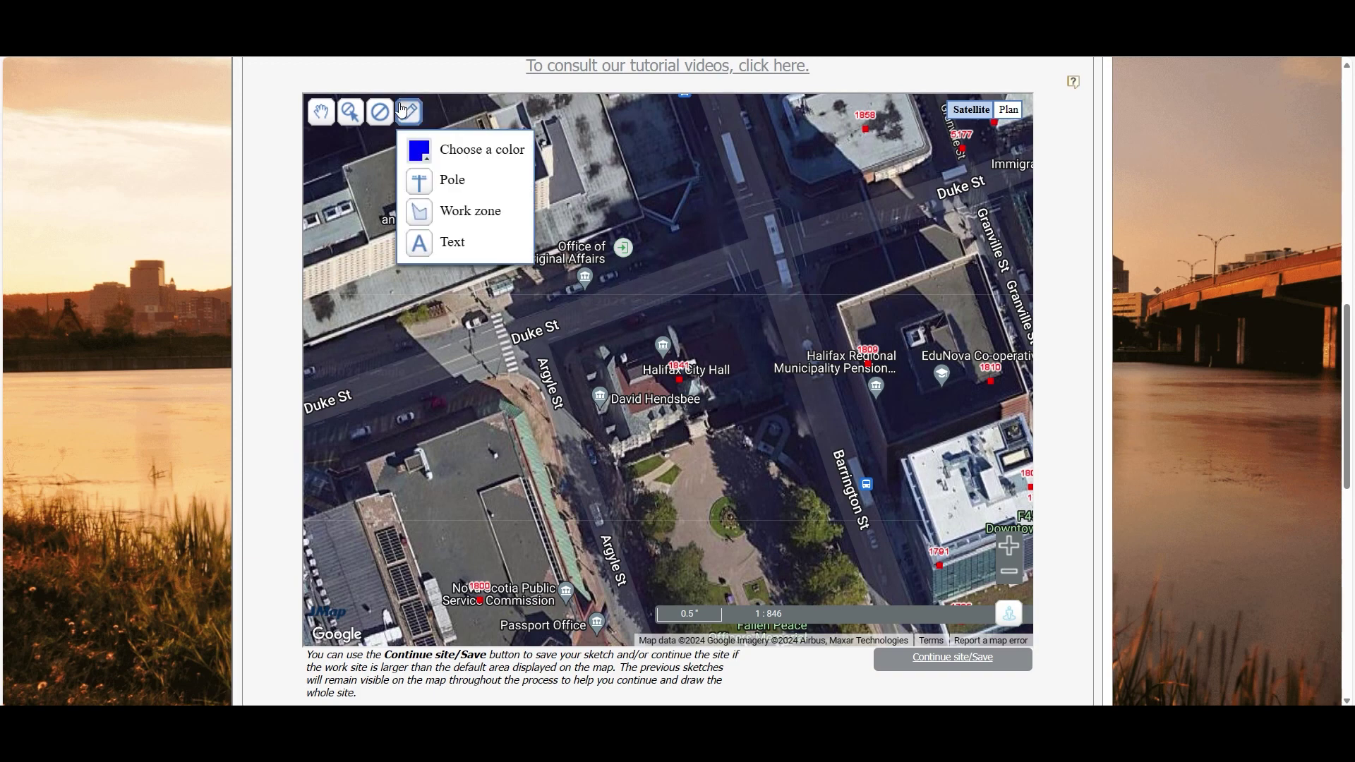
left_click(427, 182)
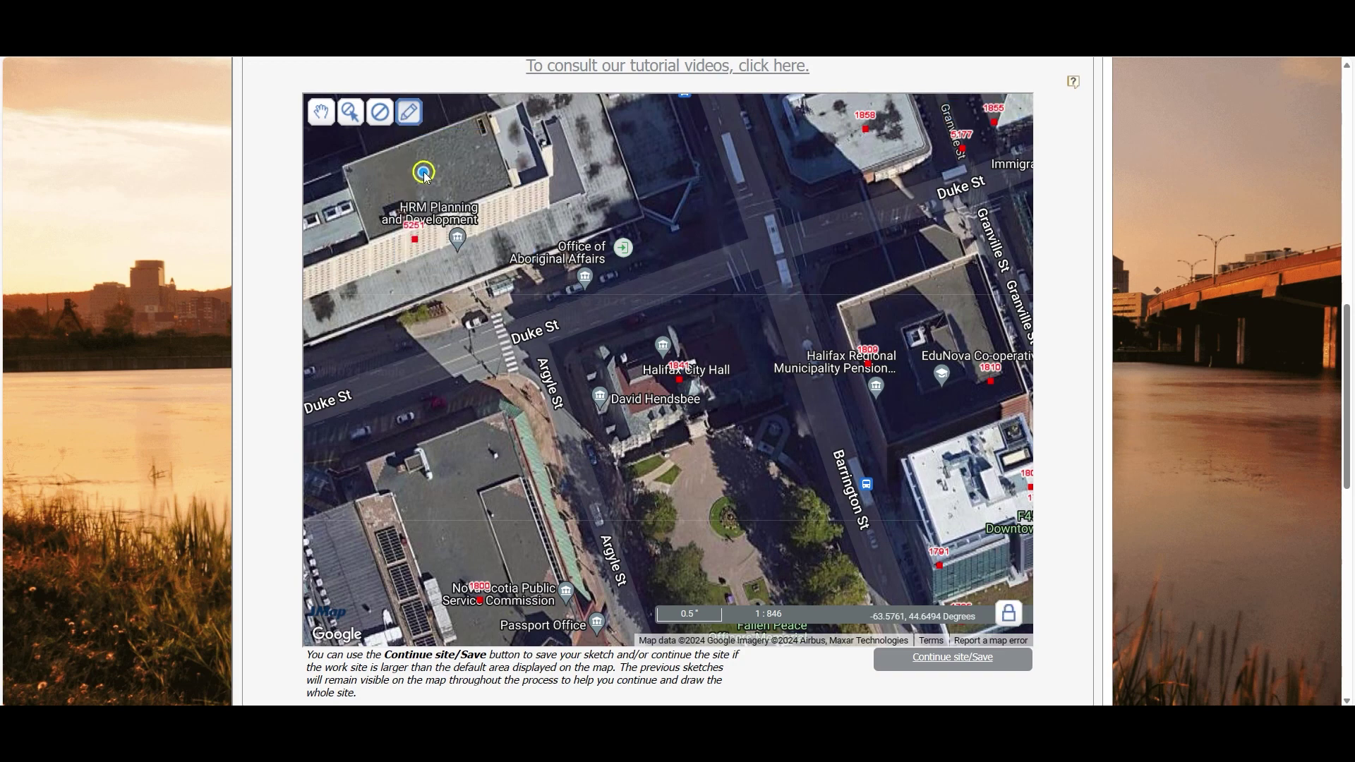
left_click(614, 466)
left_click(669, 450)
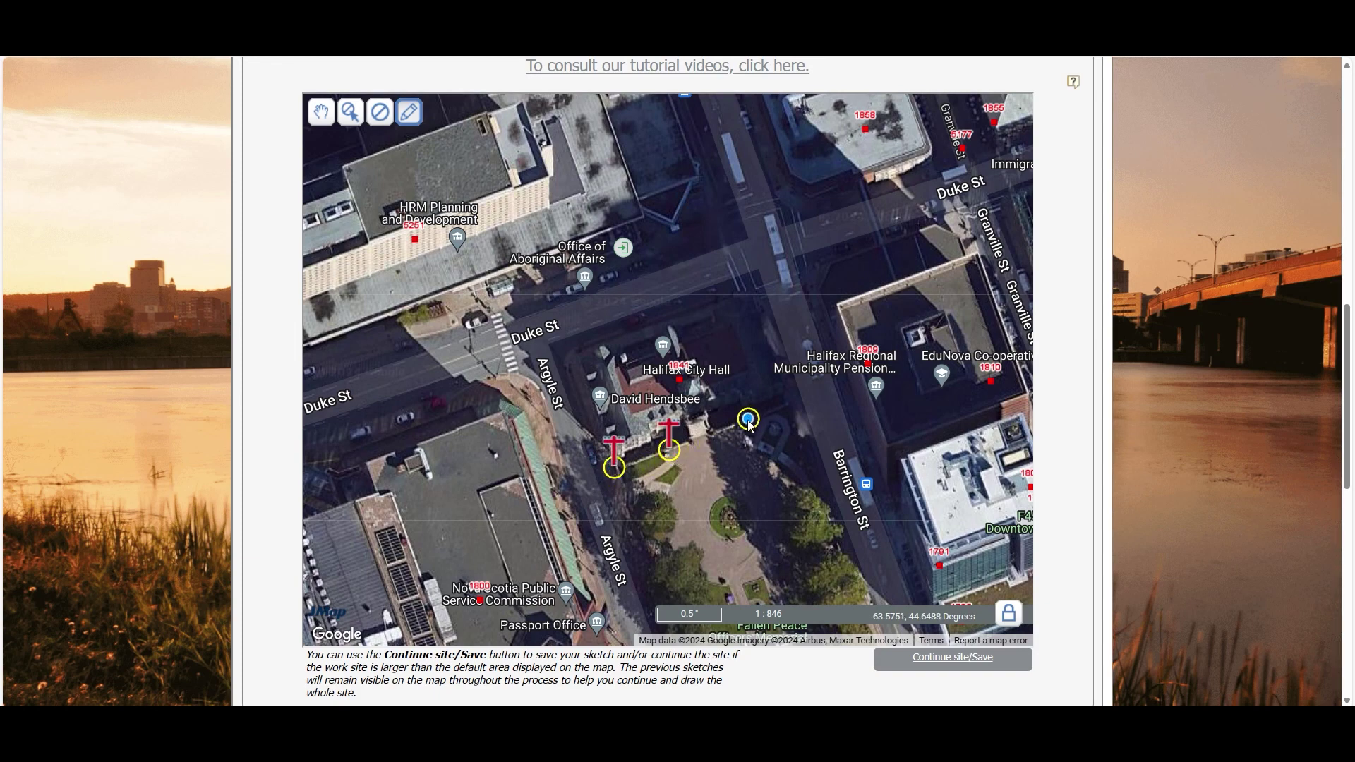
left_click(747, 421)
left_click(798, 406)
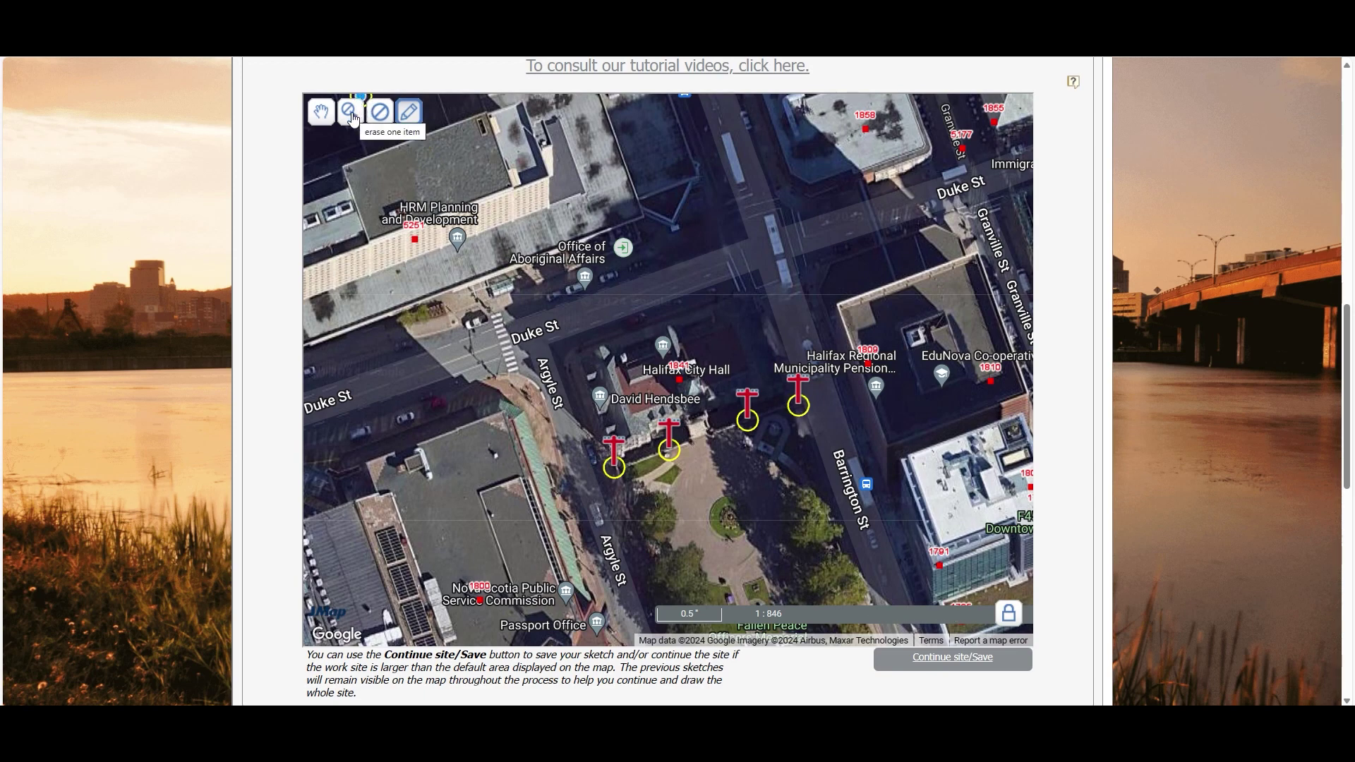
left_click(353, 118)
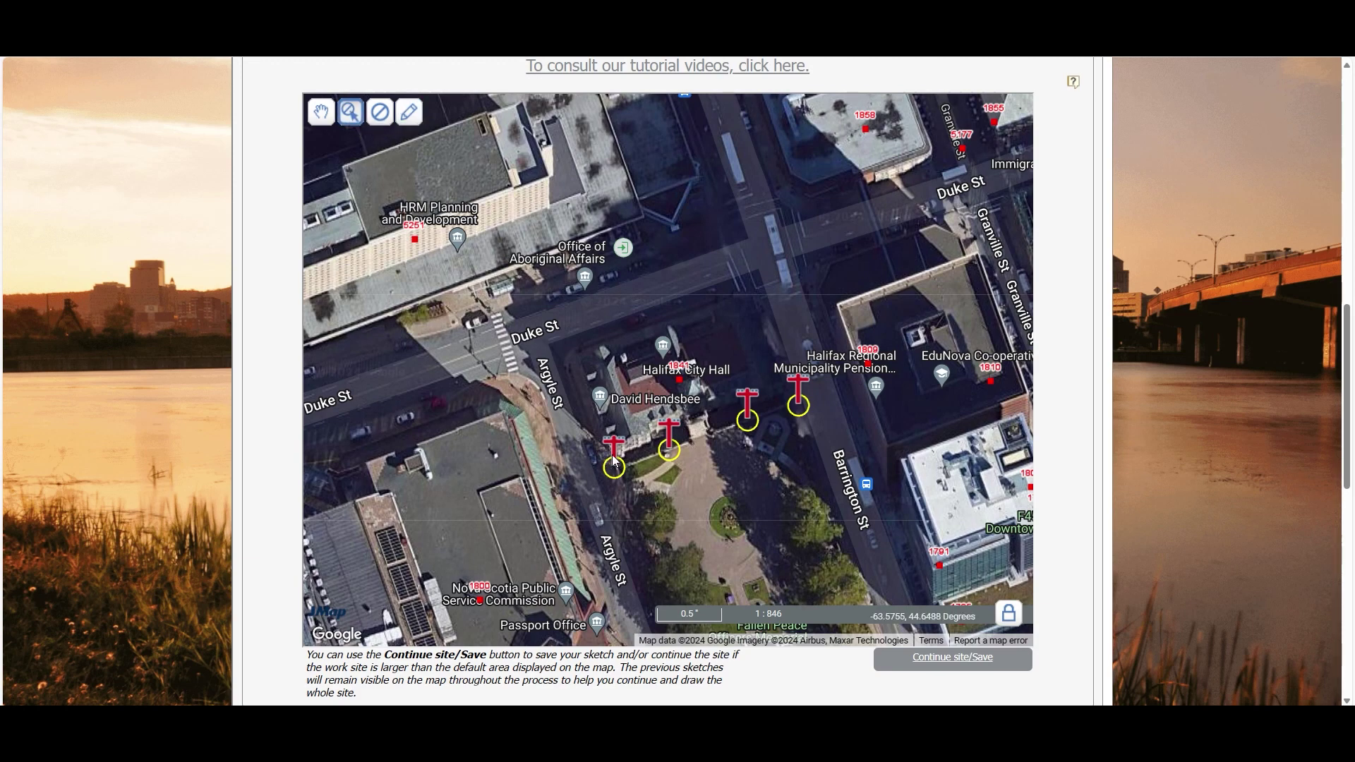
left_click(614, 460)
left_click(672, 447)
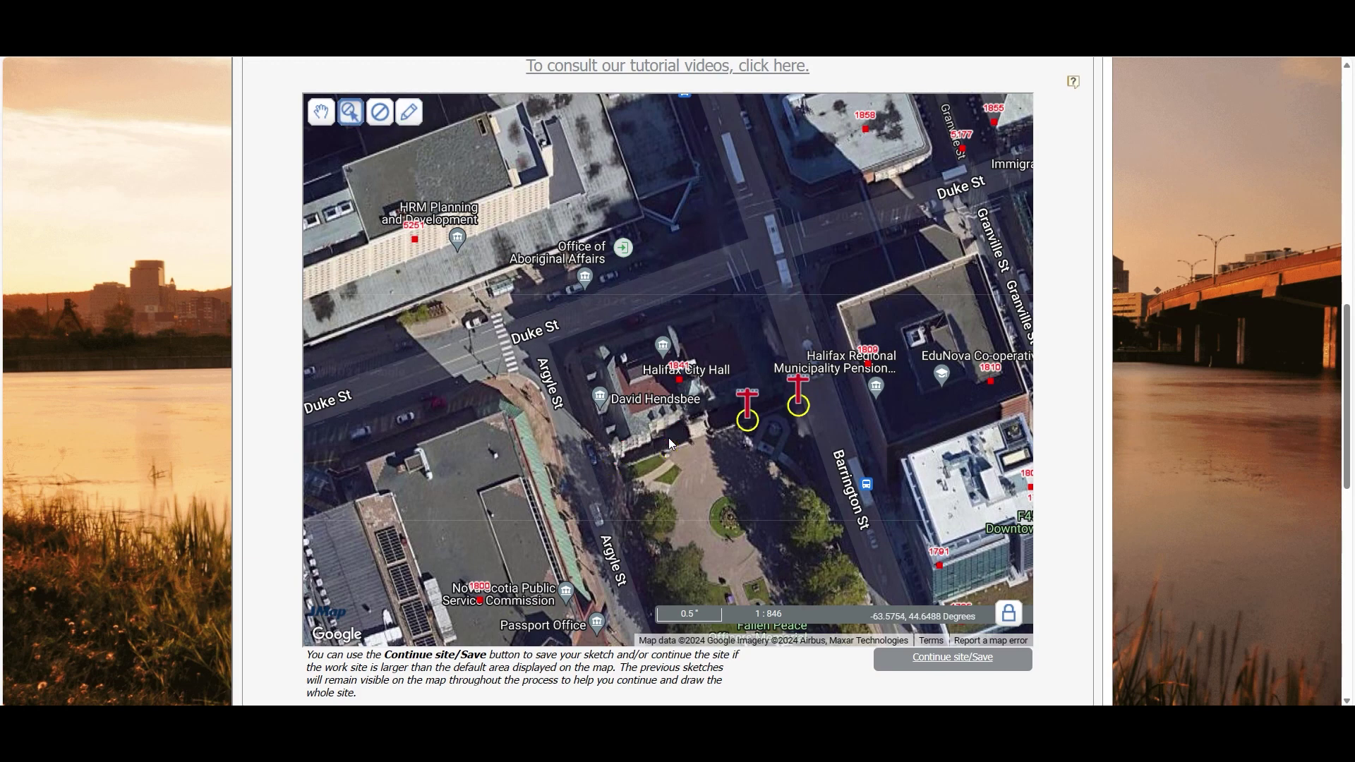
left_click(379, 119)
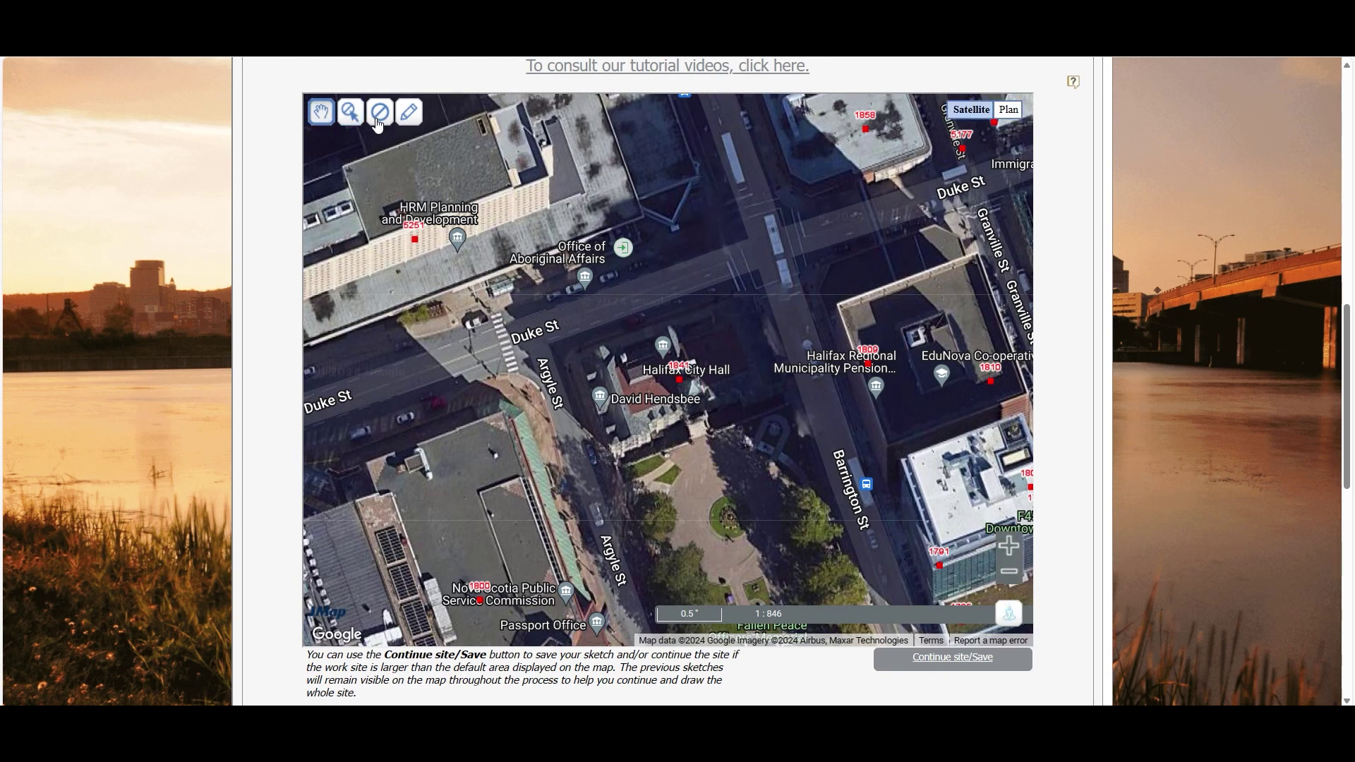
Draw a Work zone polygon spanning Argyle St to Barrington St south of City Hall
left_click(411, 119)
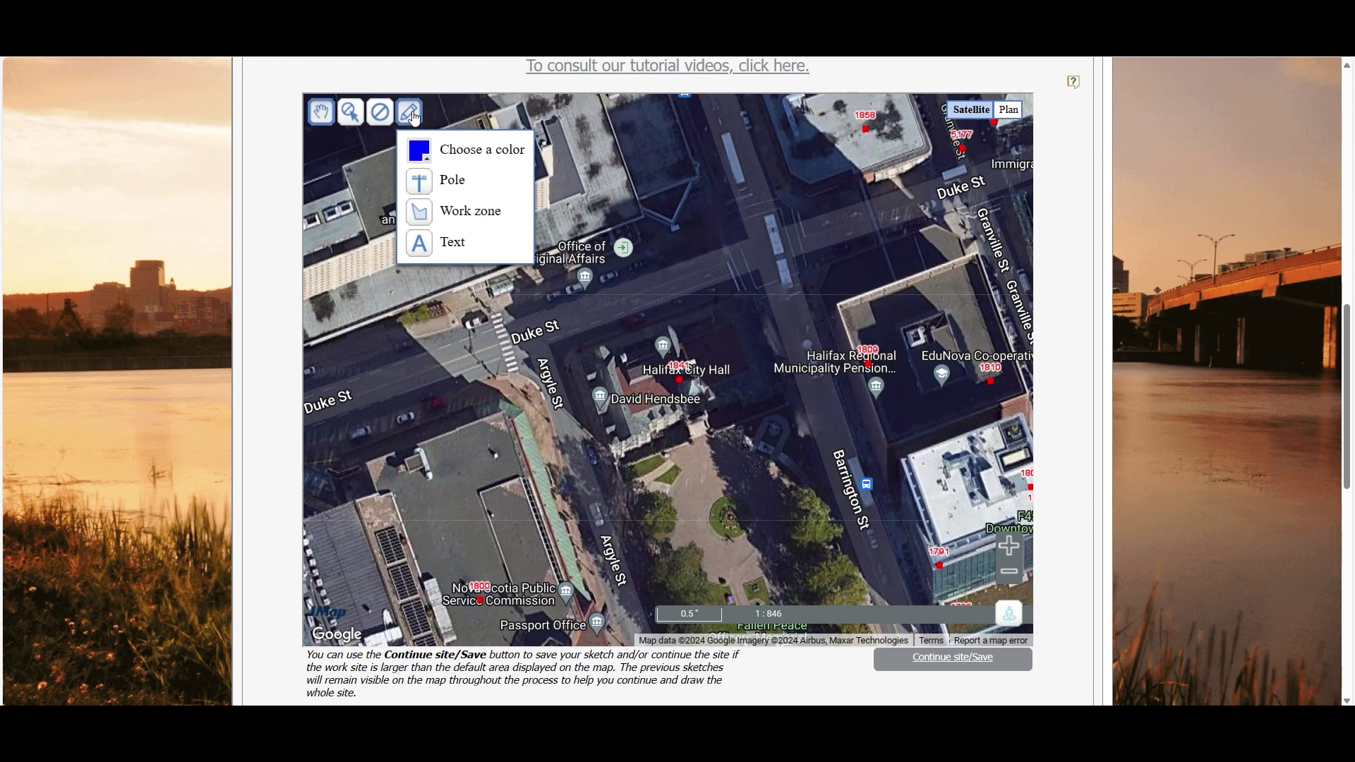
left_click(429, 220)
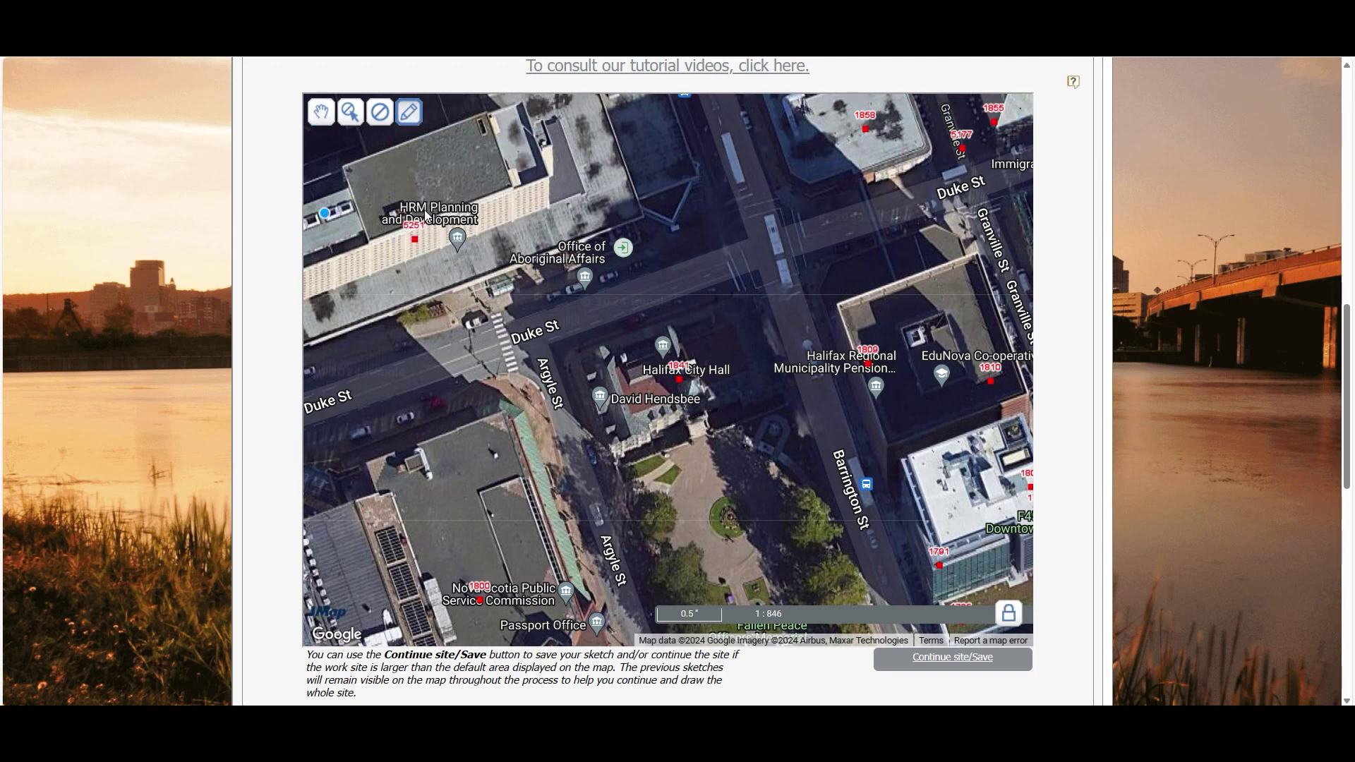
left_click(620, 470)
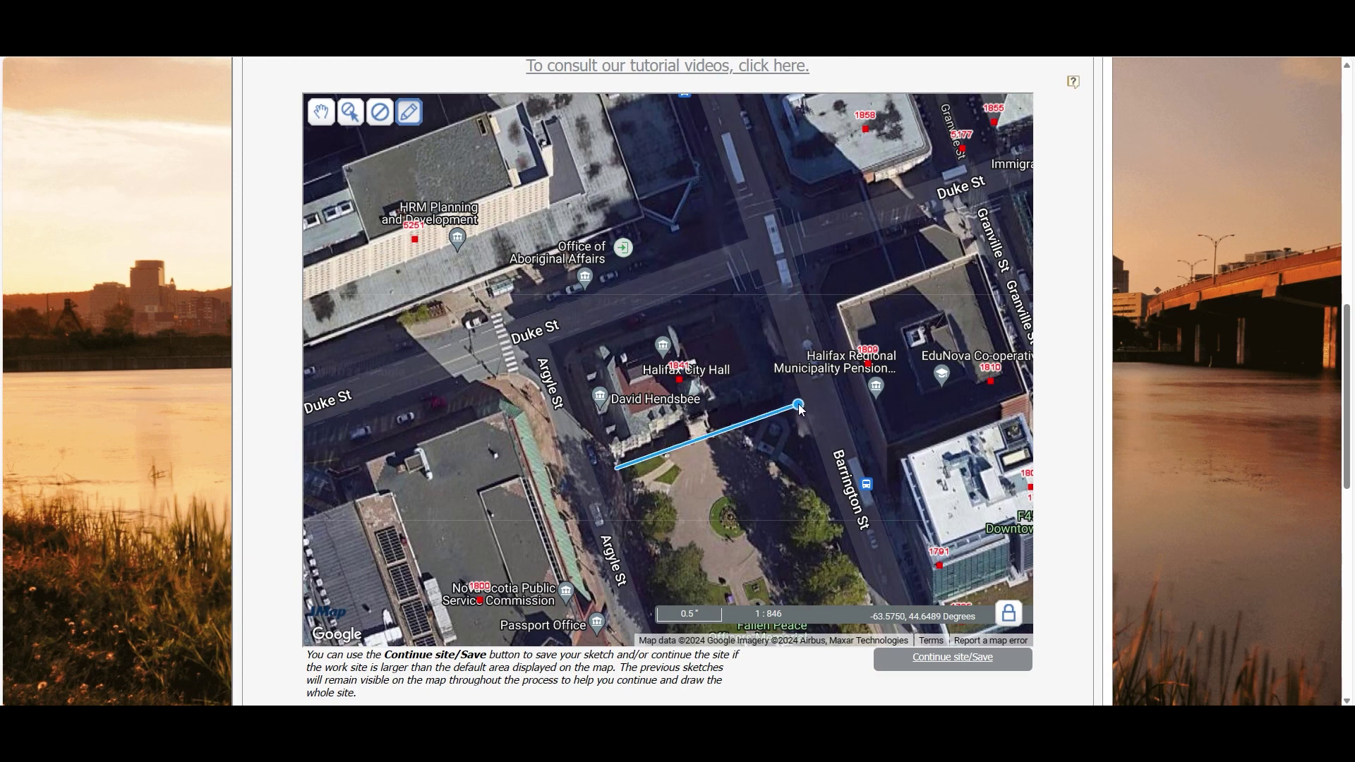
left_click(800, 405)
left_click(796, 389)
double_click(611, 455)
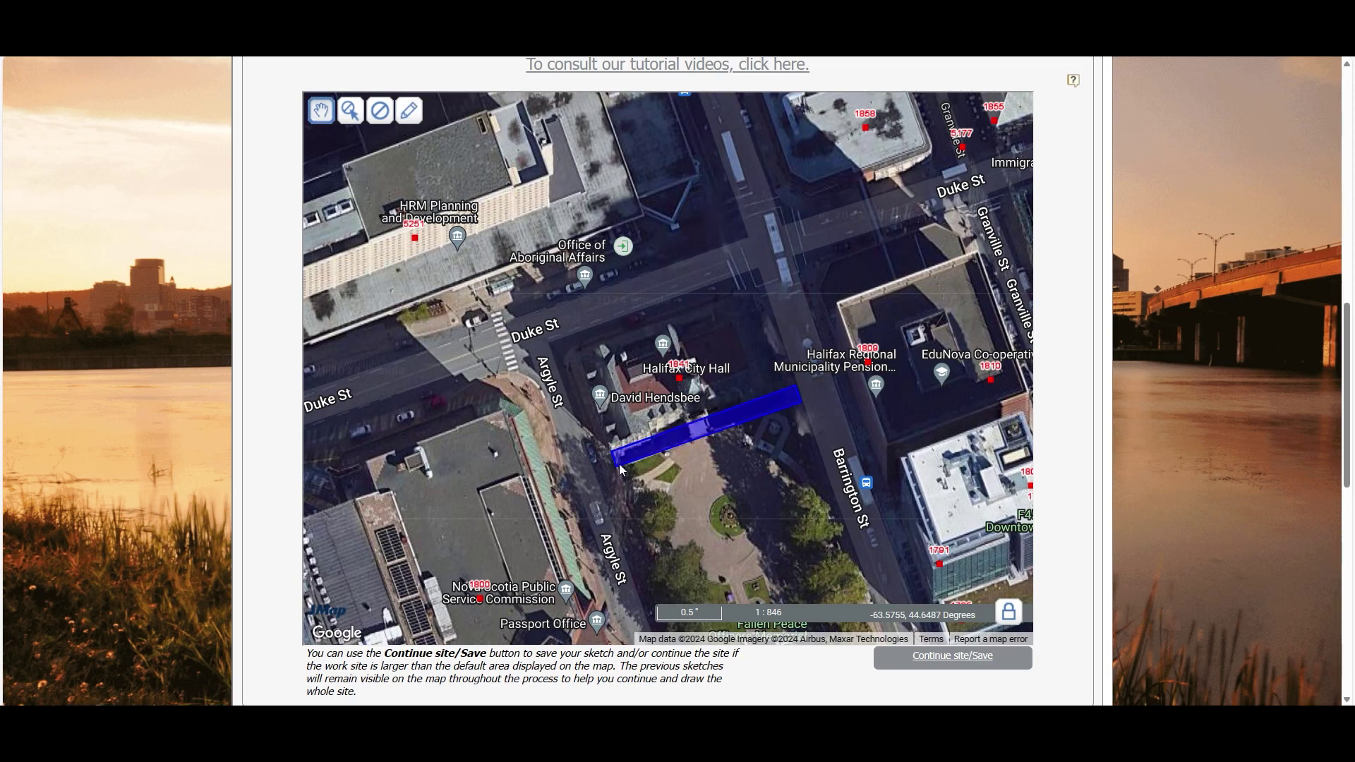
left_click_drag(1347, 413, 1354, 299)
Switch the Type of work to FENCE, clearing the earlier sketch
left_click(519, 262)
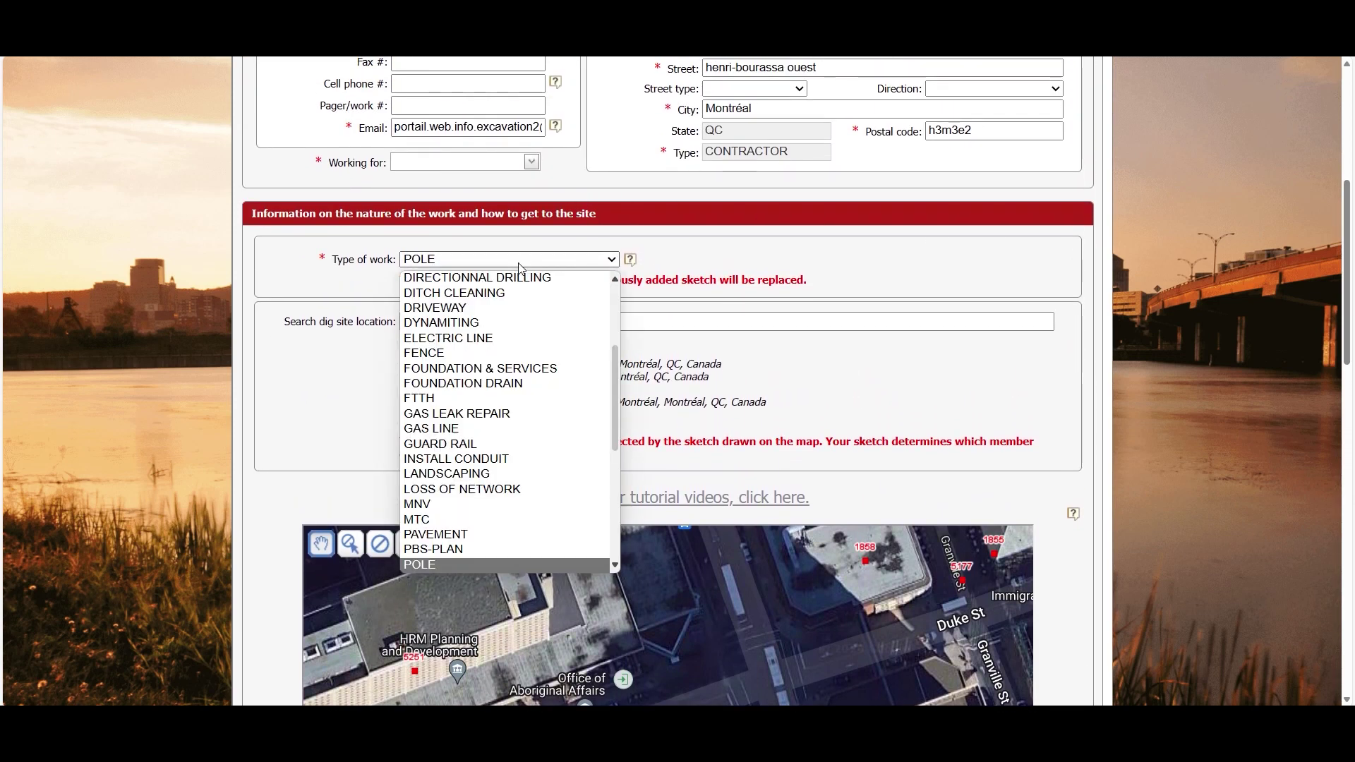
left_click(469, 352)
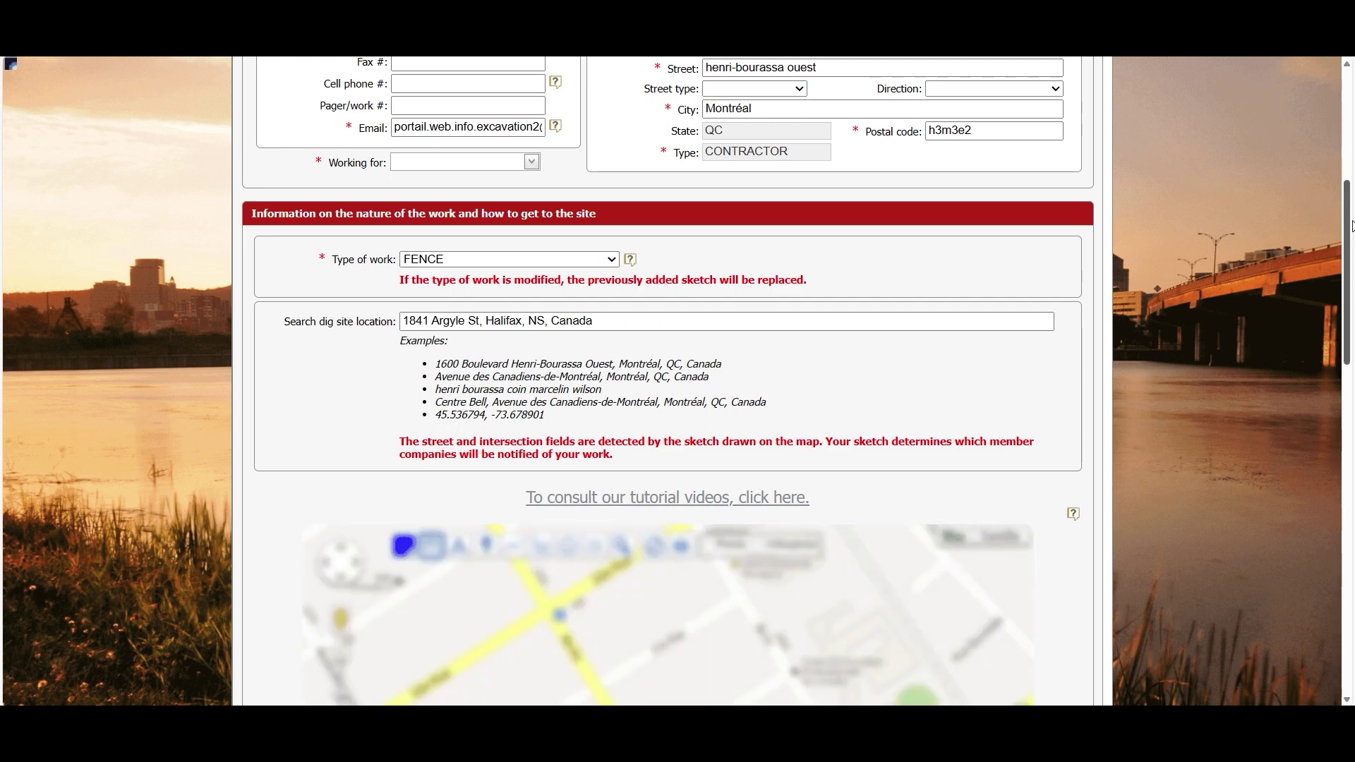
left_click_drag(1352, 226, 1353, 413)
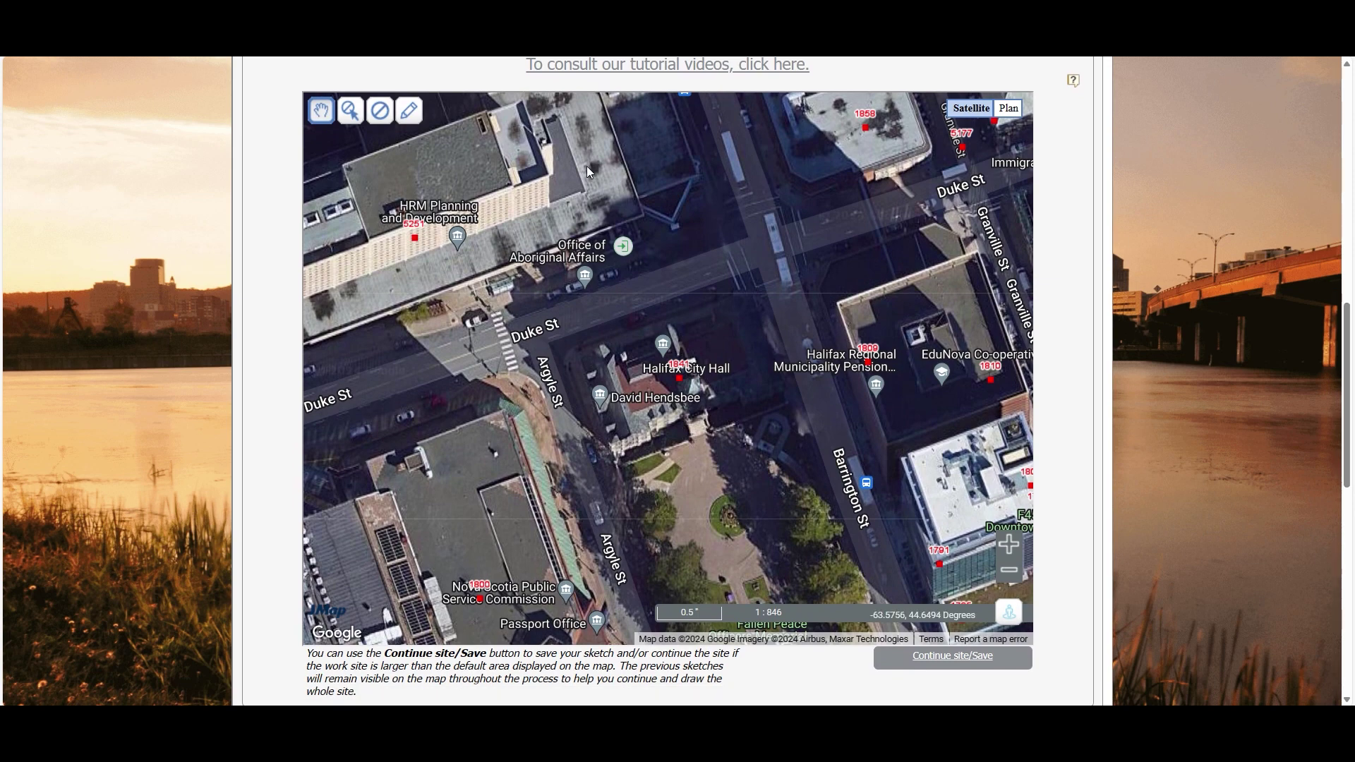
Draw a Fence line along Argyle St, Duke St and Barrington St around City Hall
left_click(419, 114)
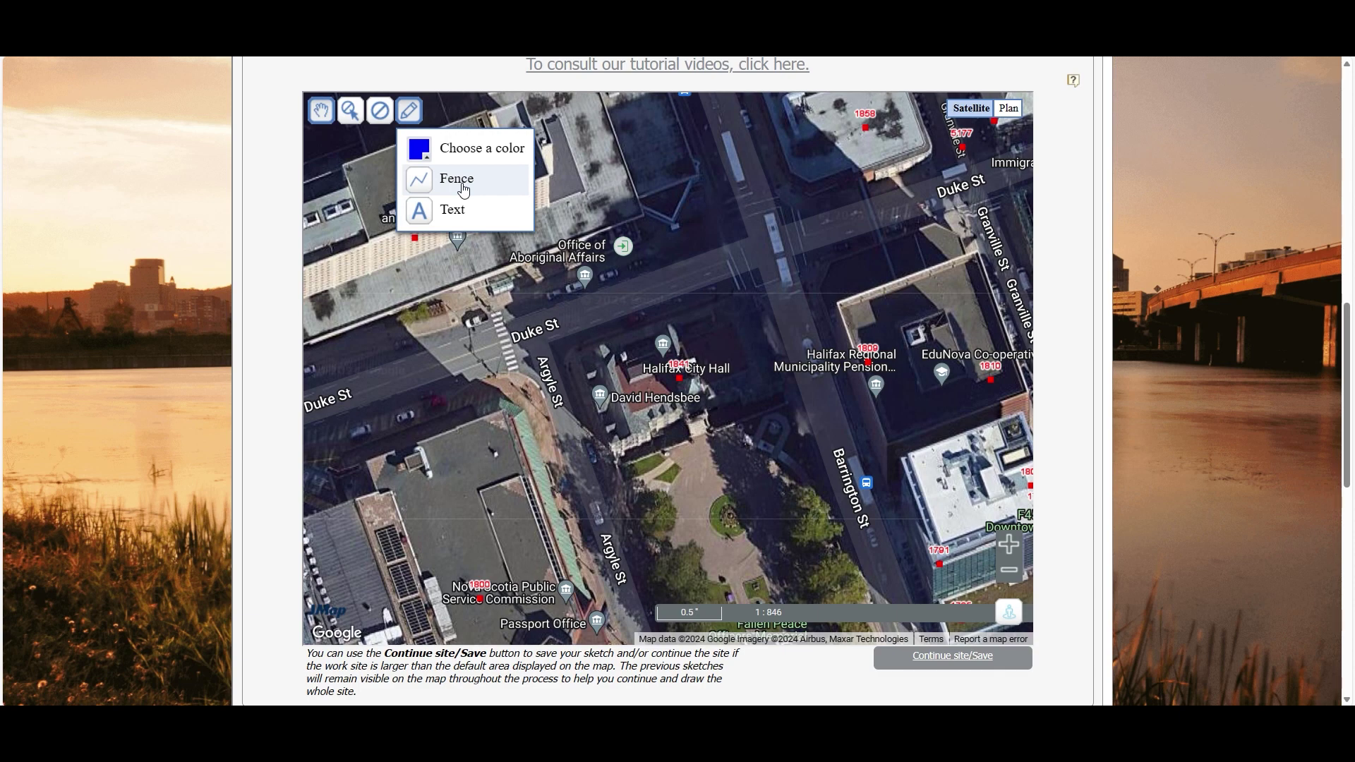
left_click(462, 190)
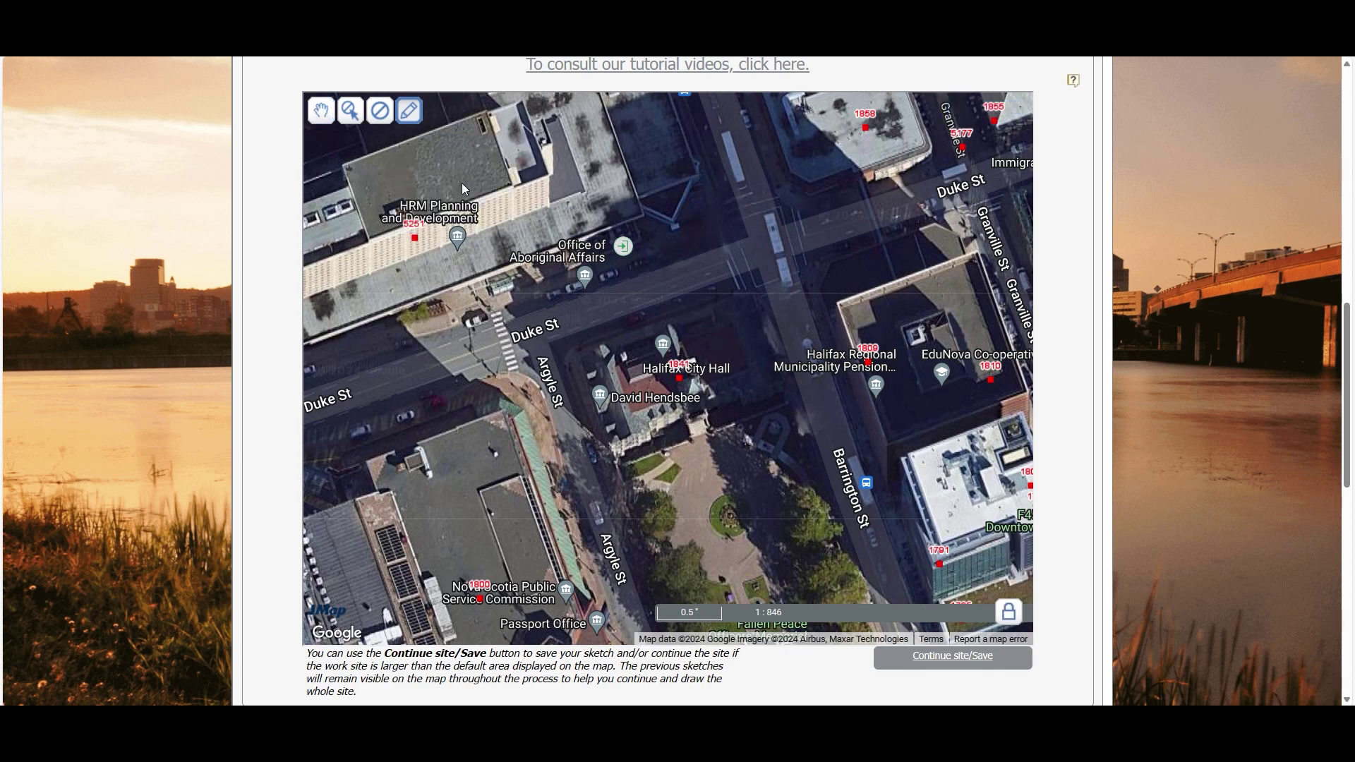
left_click(617, 465)
left_click(573, 347)
left_click(761, 284)
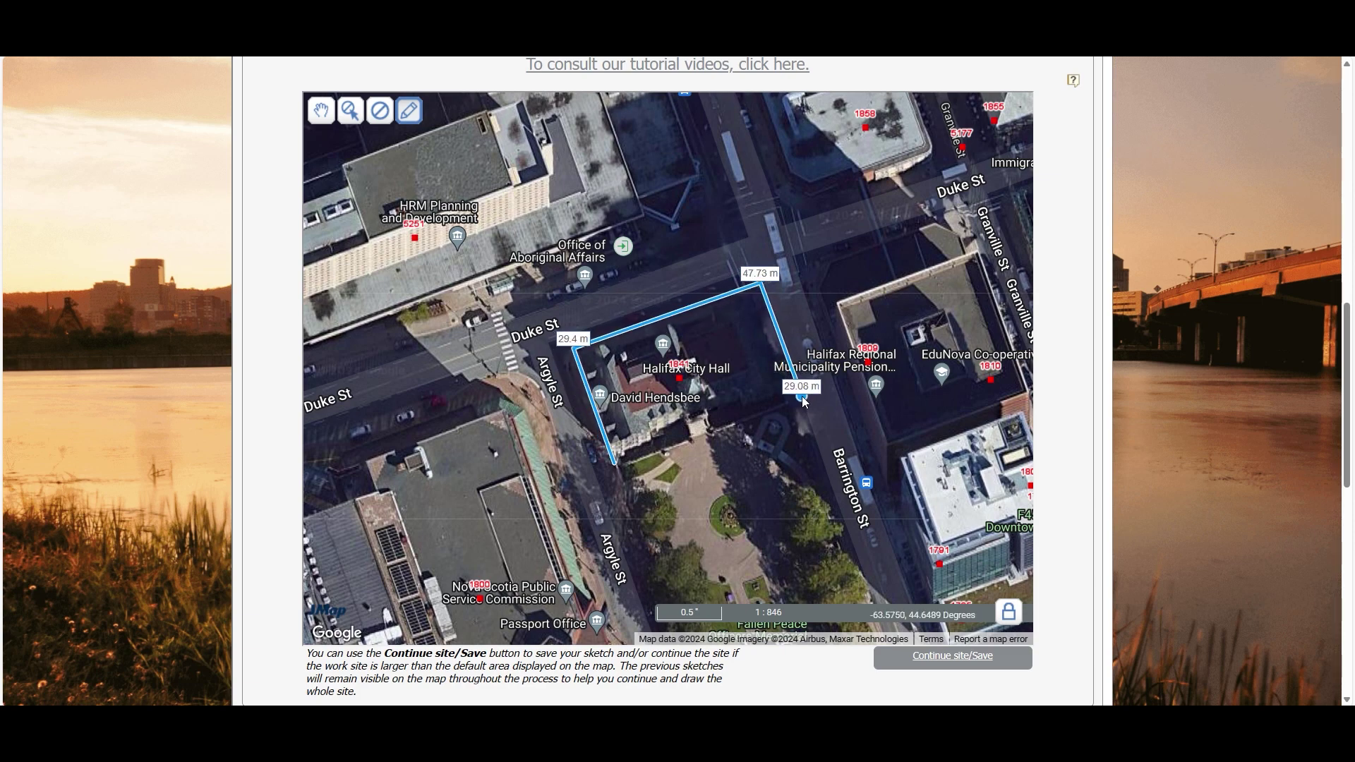
double_click(801, 397)
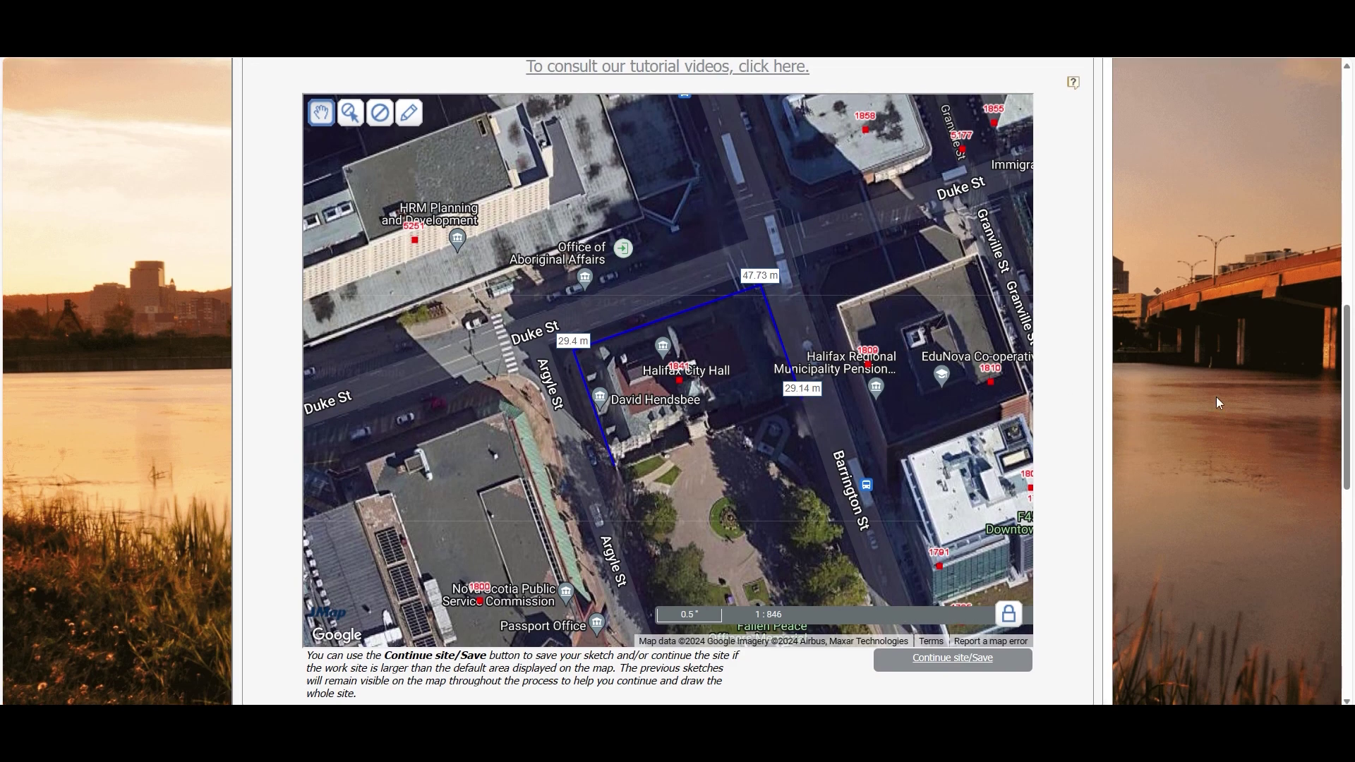
scroll(551, 248, "up", 4)
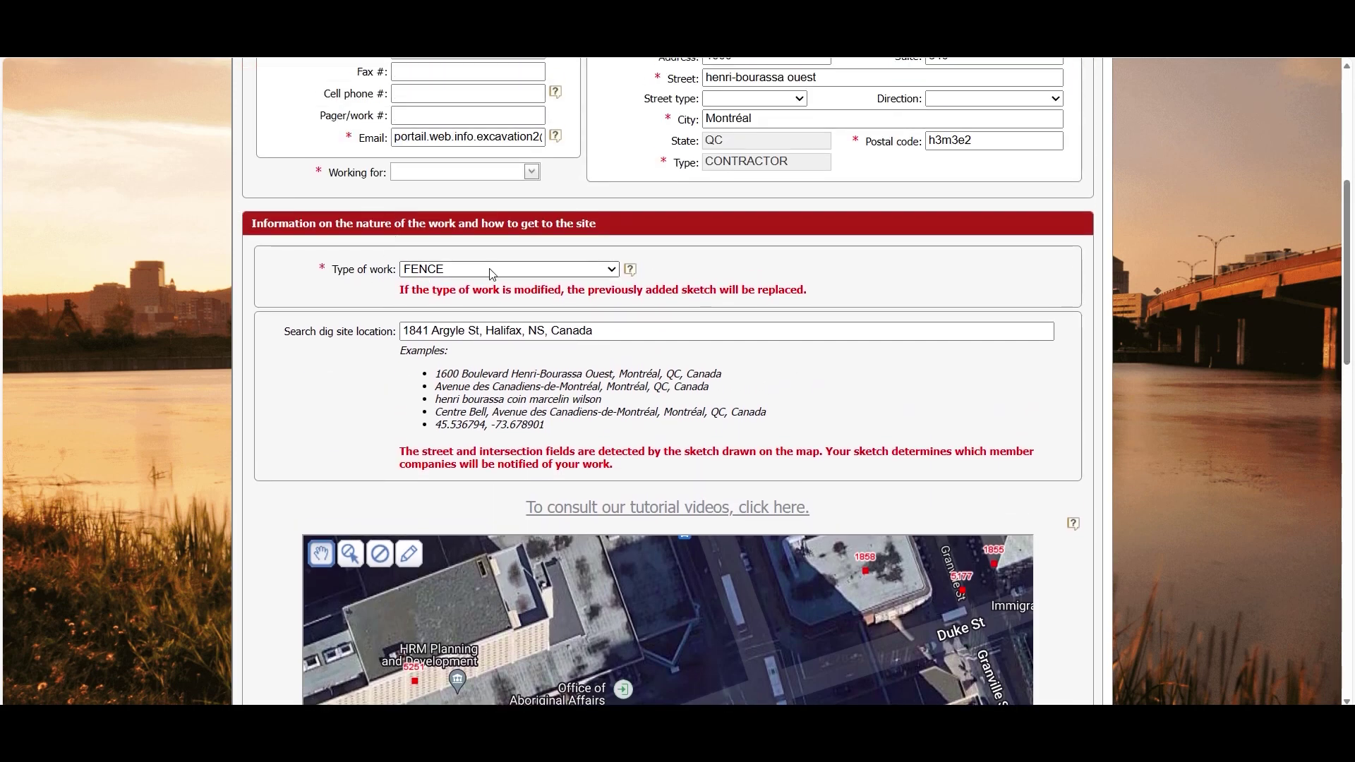
Switch the Type of work to WATERWORKS from the bottom of the list
left_click(575, 269)
left_click_drag(611, 331, 624, 586)
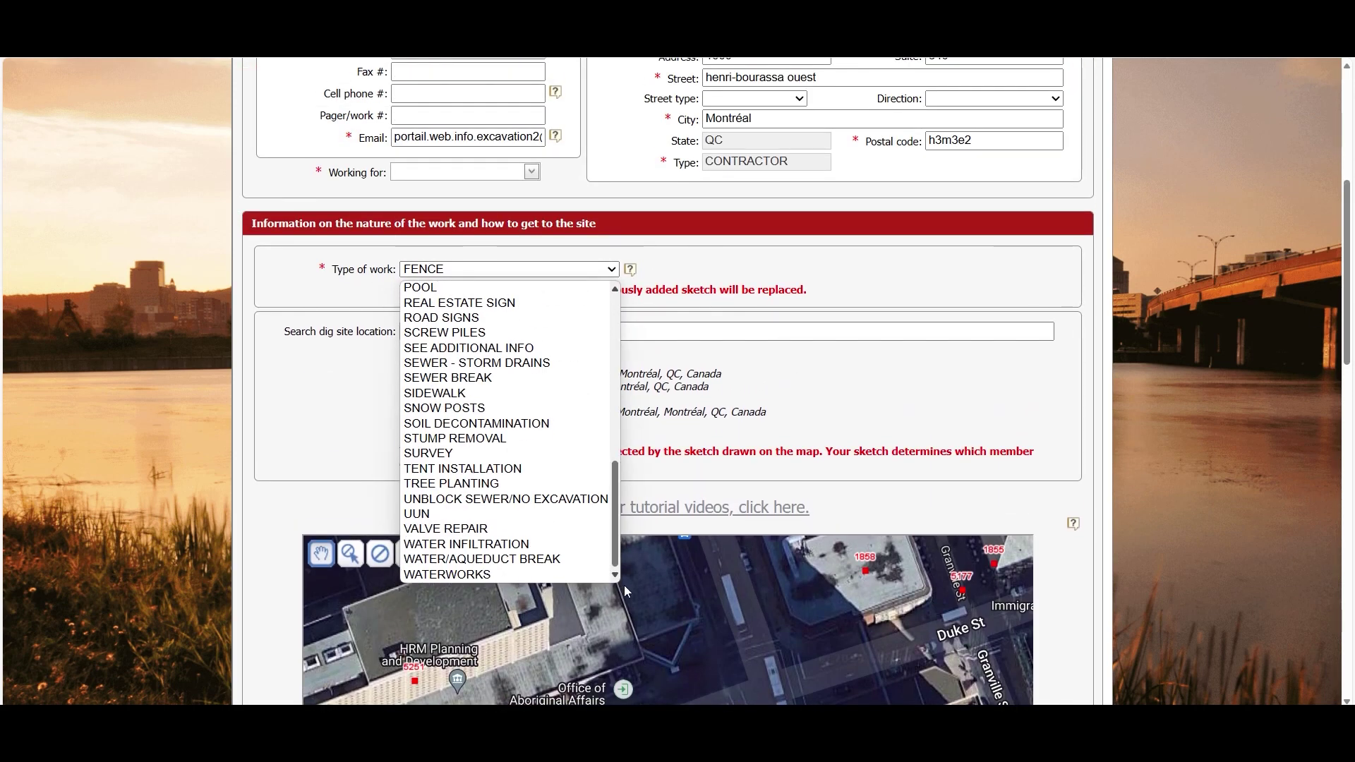
left_click(485, 574)
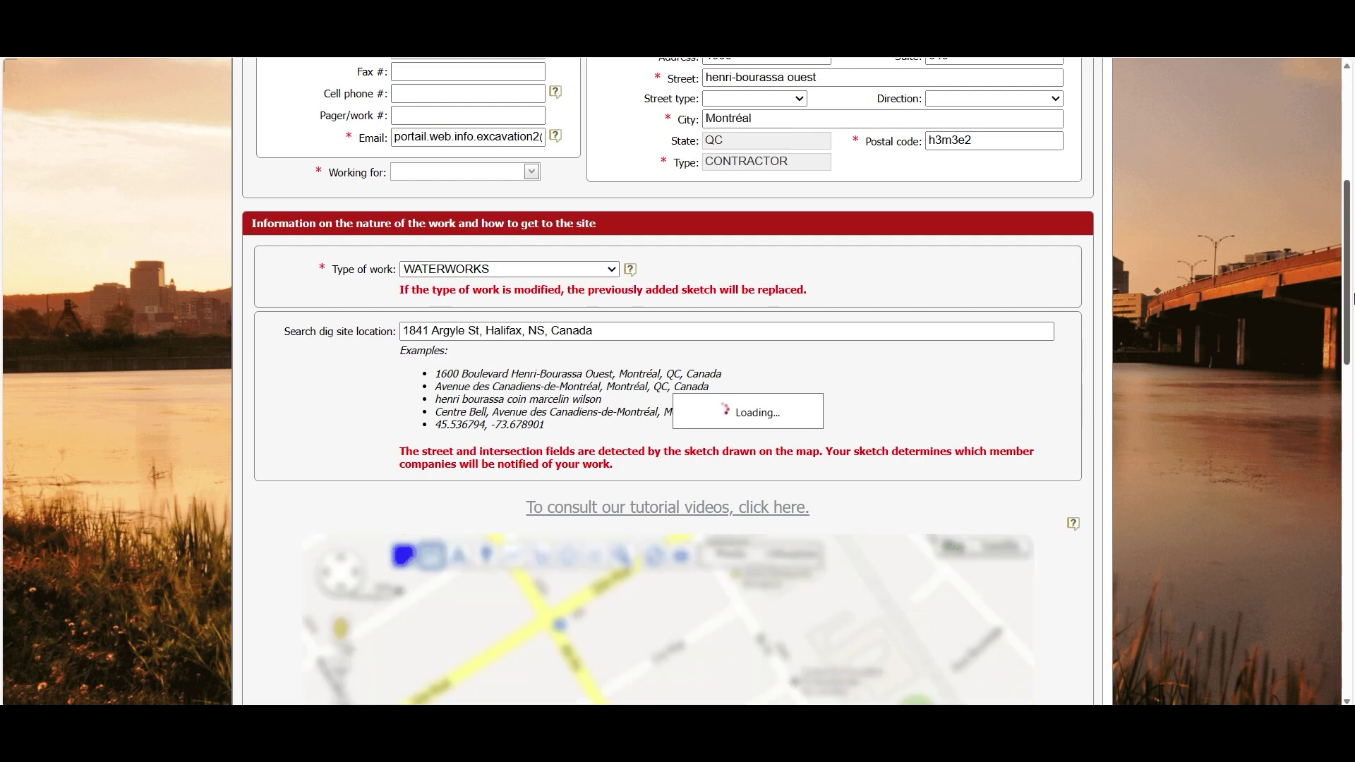
scroll(1351, 323, "down", 2)
scroll(1352, 324, "down", 2)
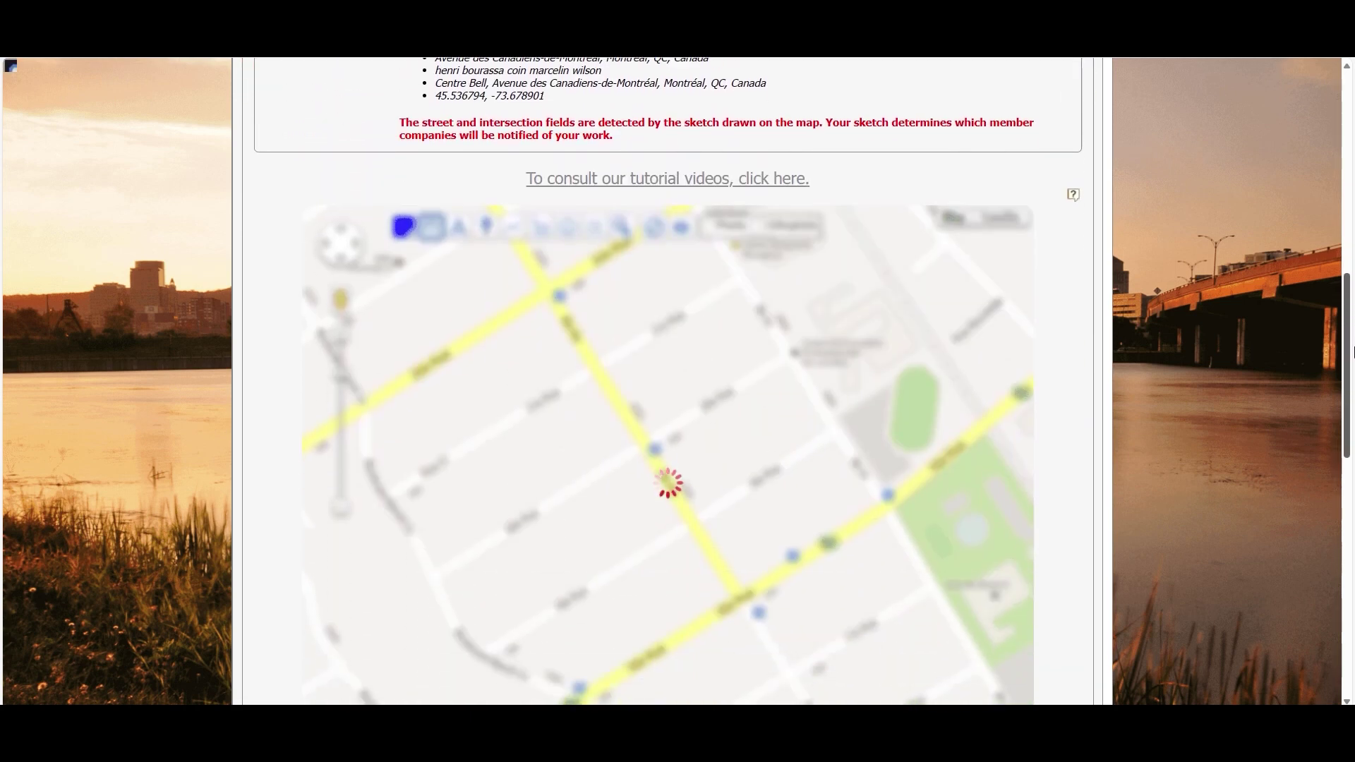
scroll(1352, 404, "down", 1)
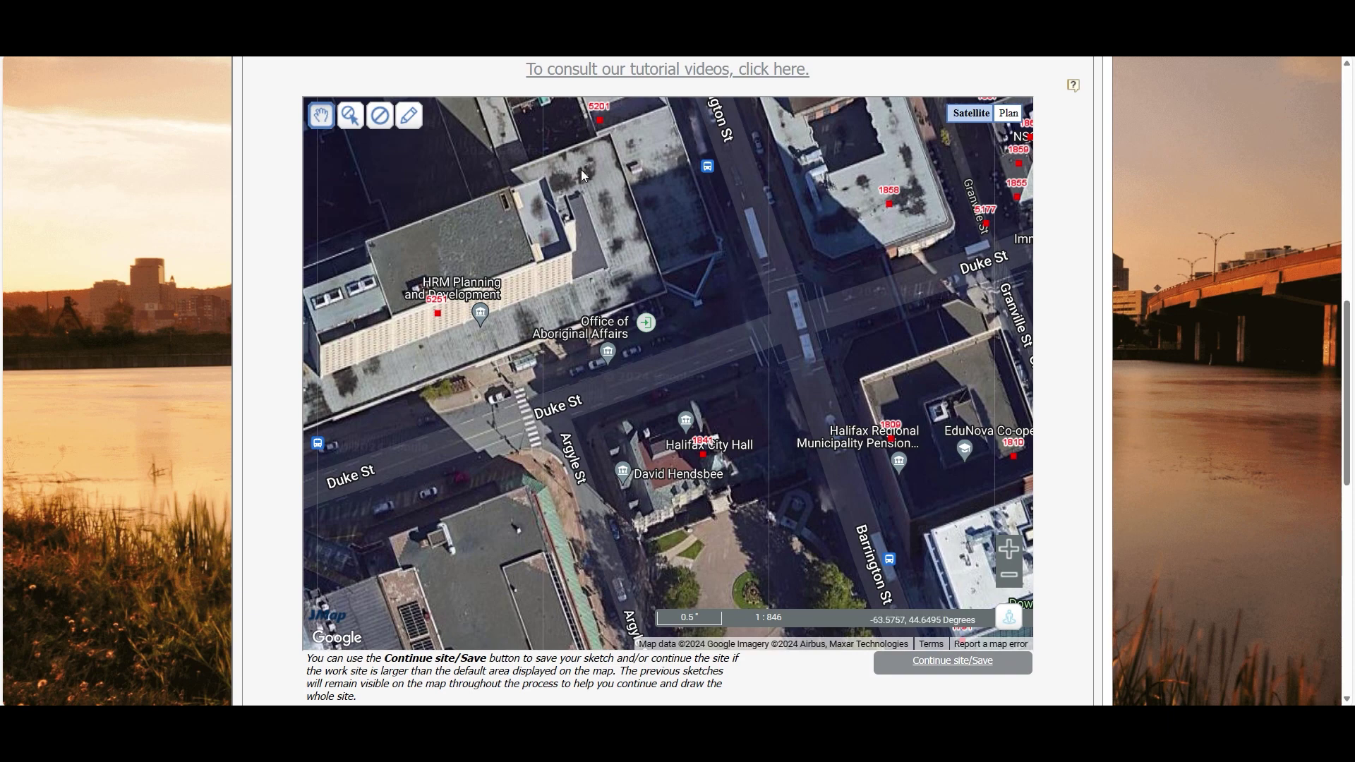
Draw a Work zone polygon along Duke St between Argyle and Barrington and save the site
left_click(409, 115)
left_click(449, 185)
left_click(557, 372)
left_click(577, 435)
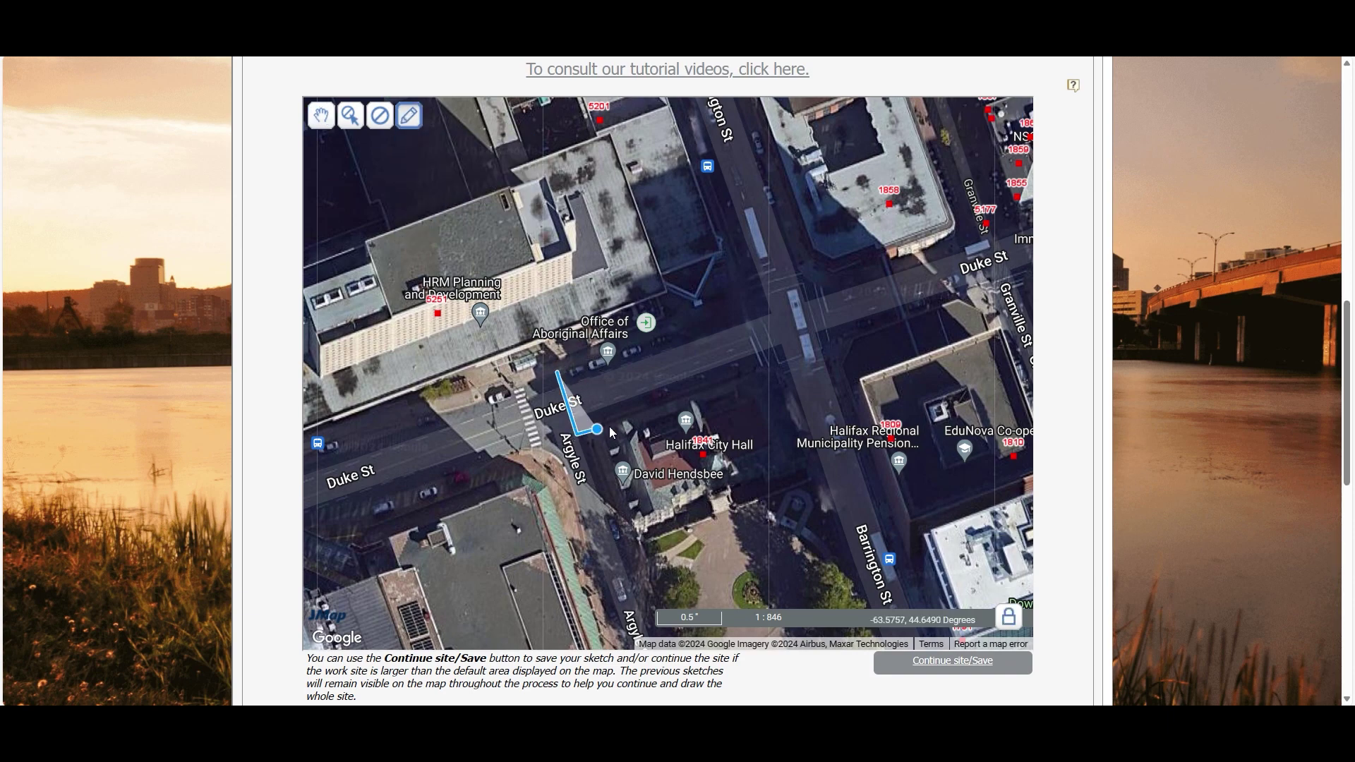
left_click(792, 364)
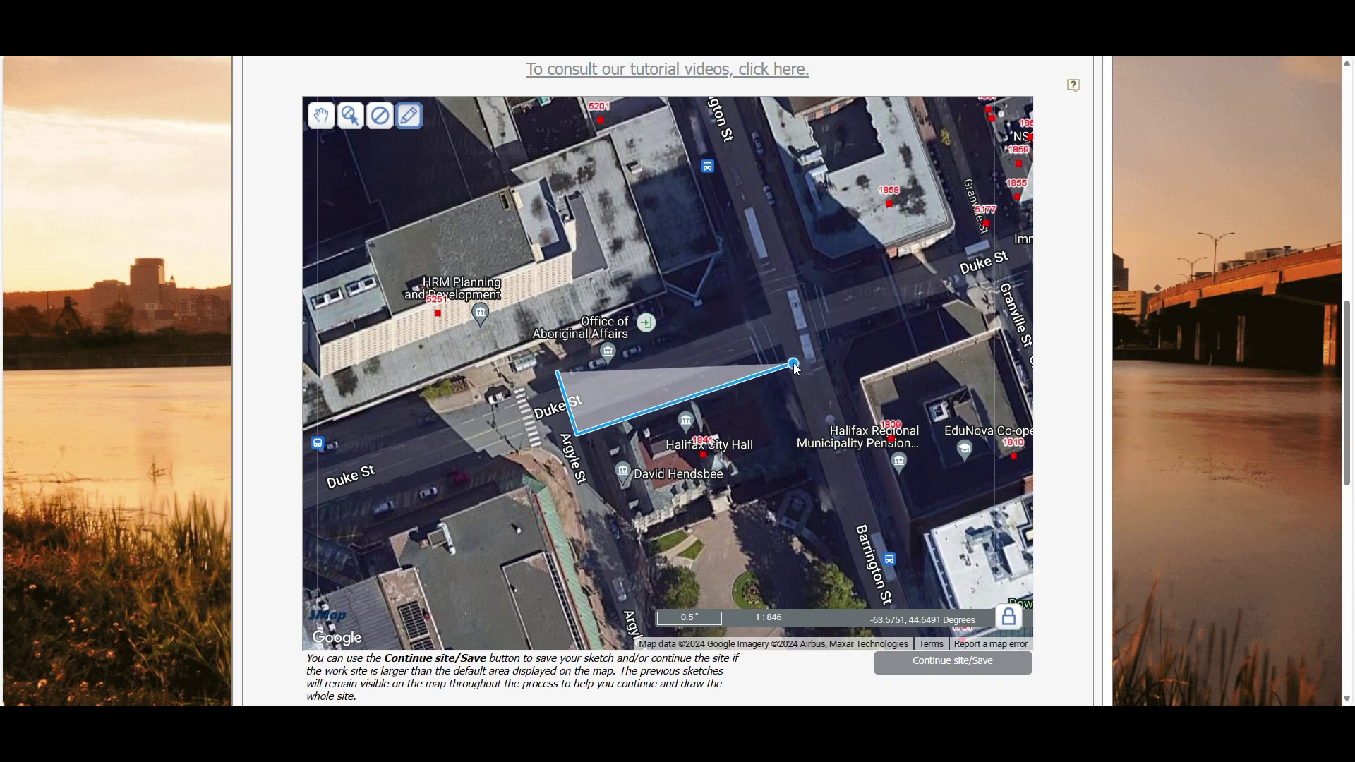
double_click(771, 301)
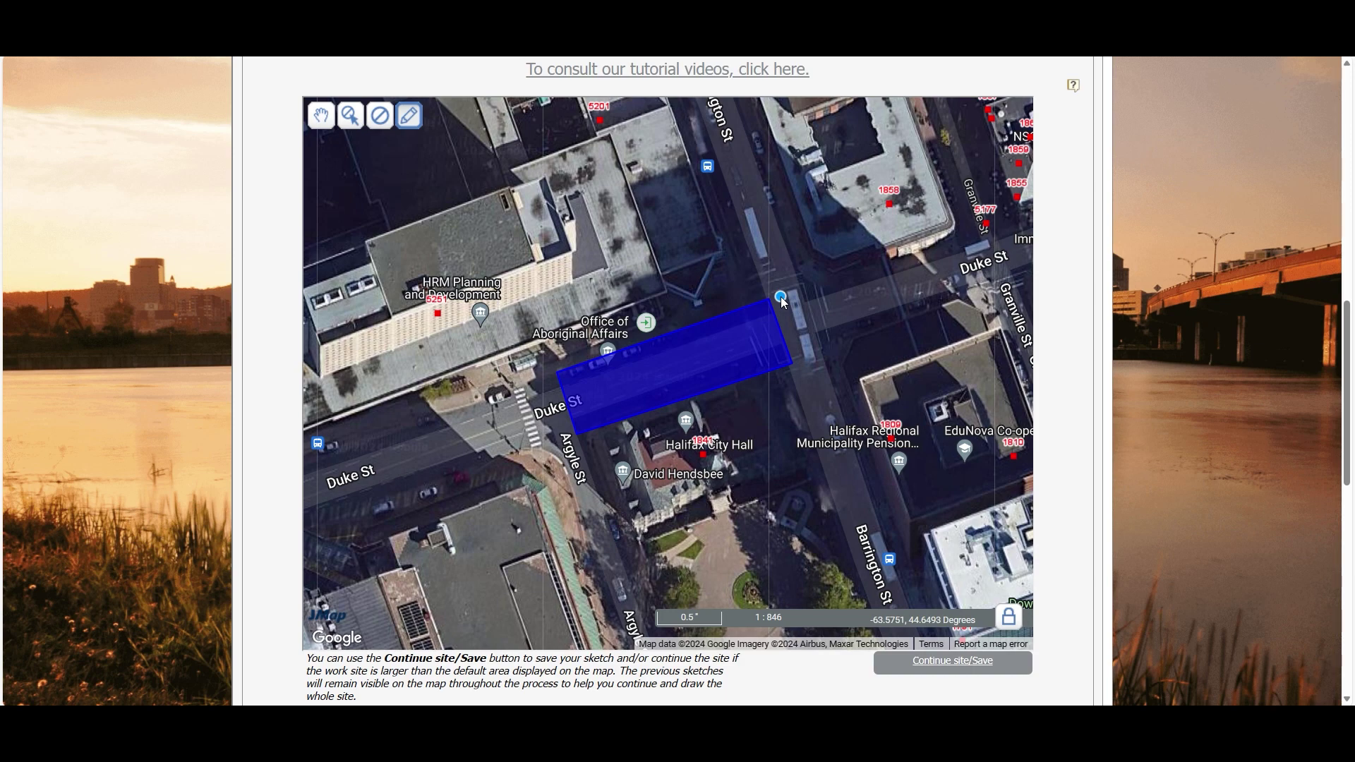
left_click(929, 670)
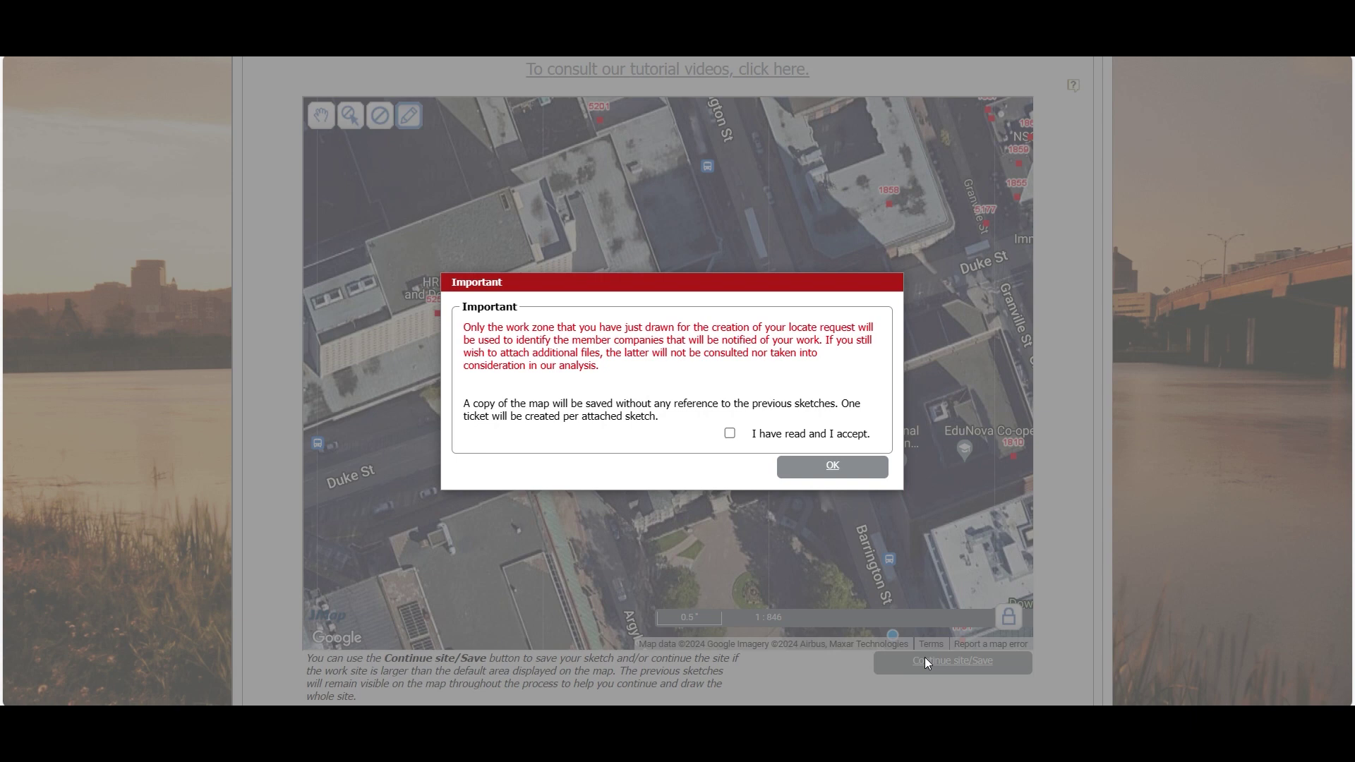
Accept the 'I have read and I accept' sketch notice for the first work zone
left_click(730, 434)
left_click(843, 465)
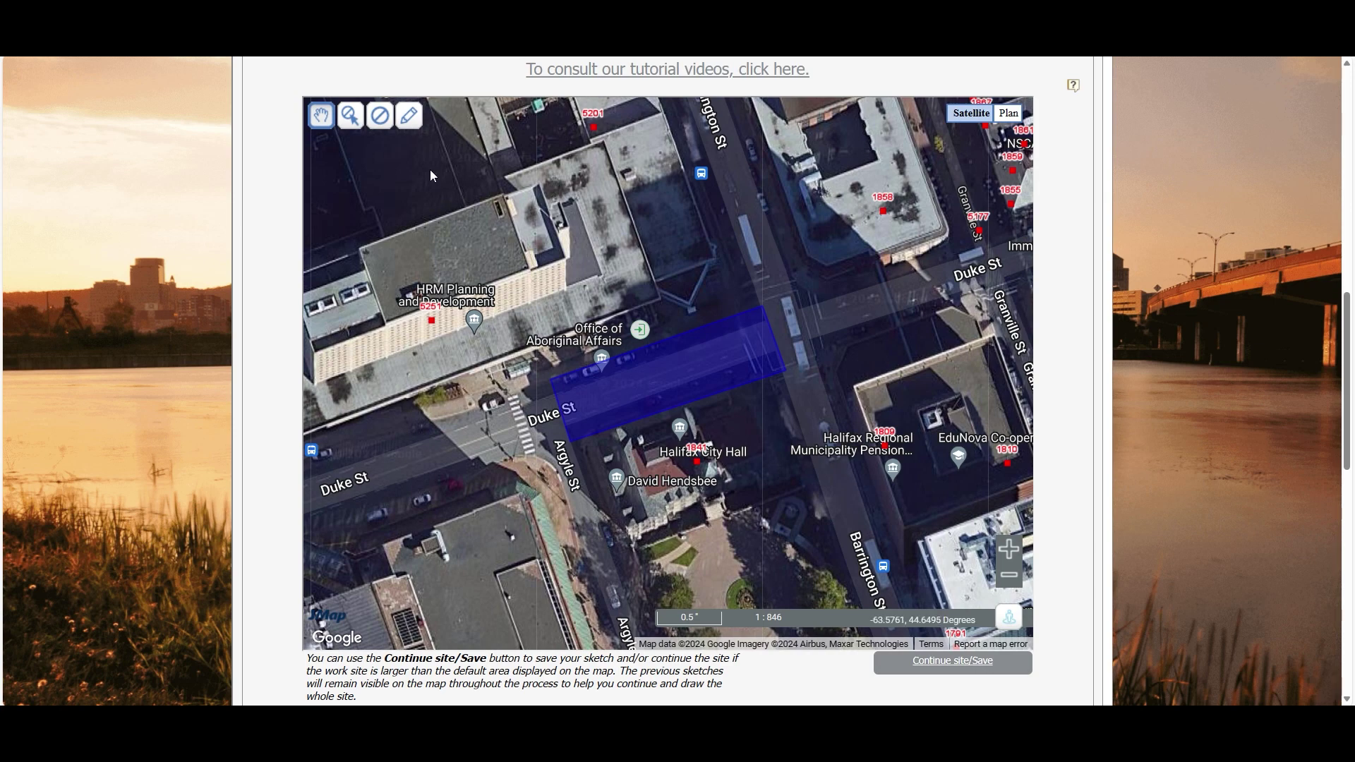
Draw a second Duke St work zone from Barrington St to Granville St, save it and accept the notice
left_click(409, 115)
left_click(434, 182)
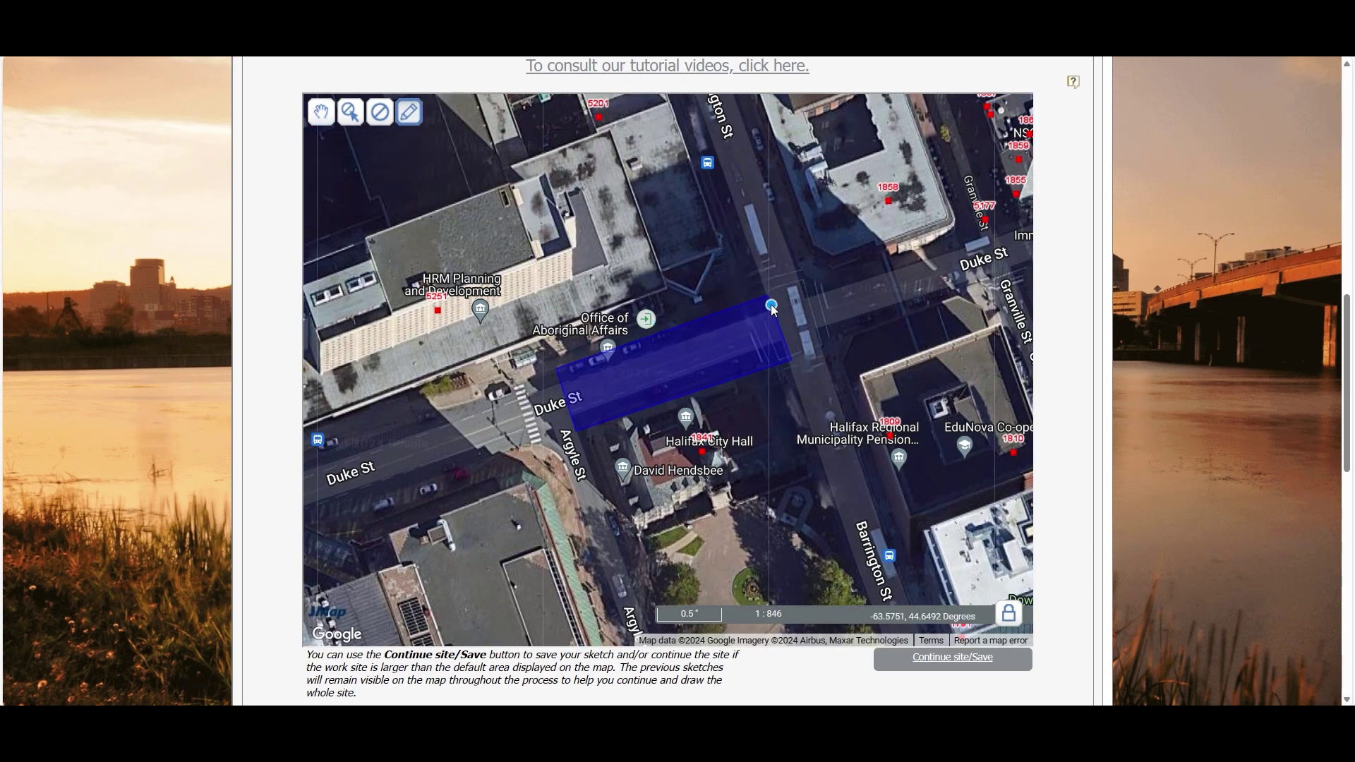
left_click(793, 358)
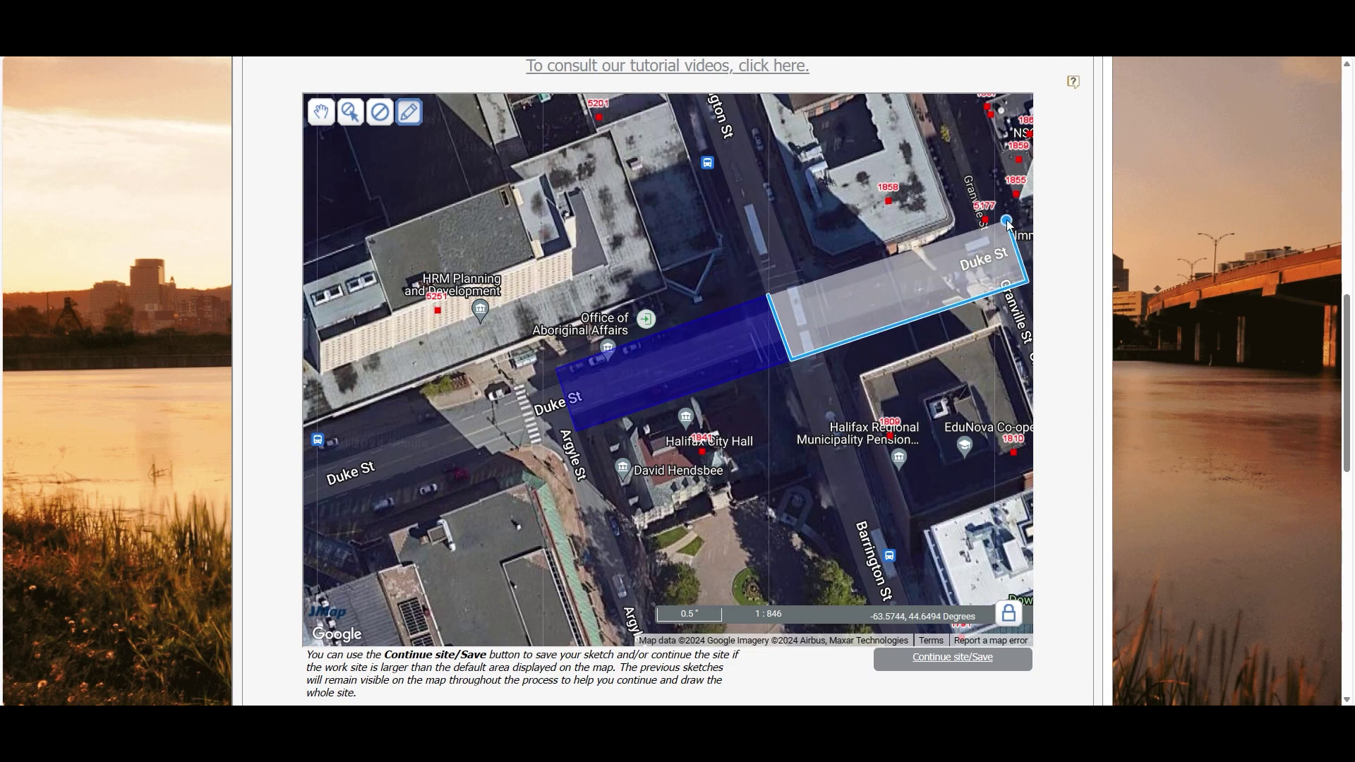
left_click(1017, 255)
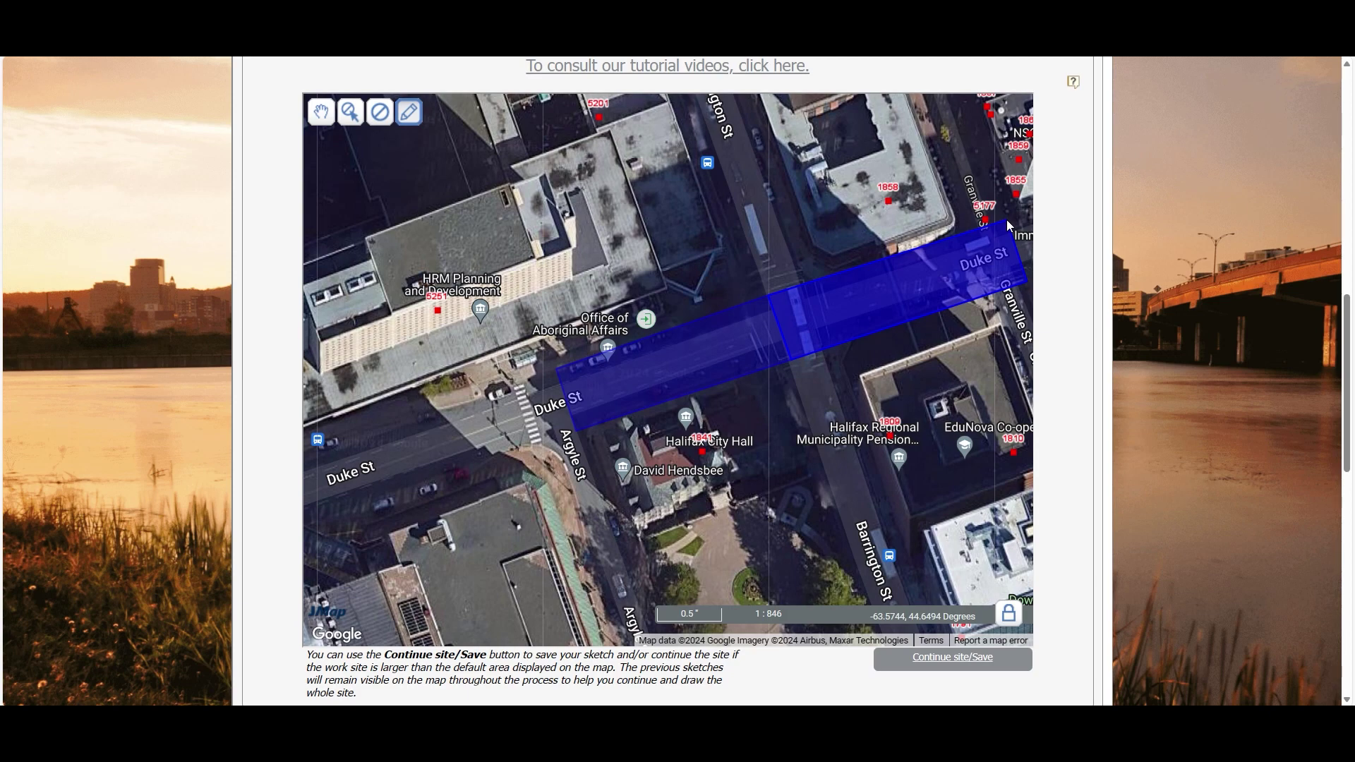
left_click(936, 665)
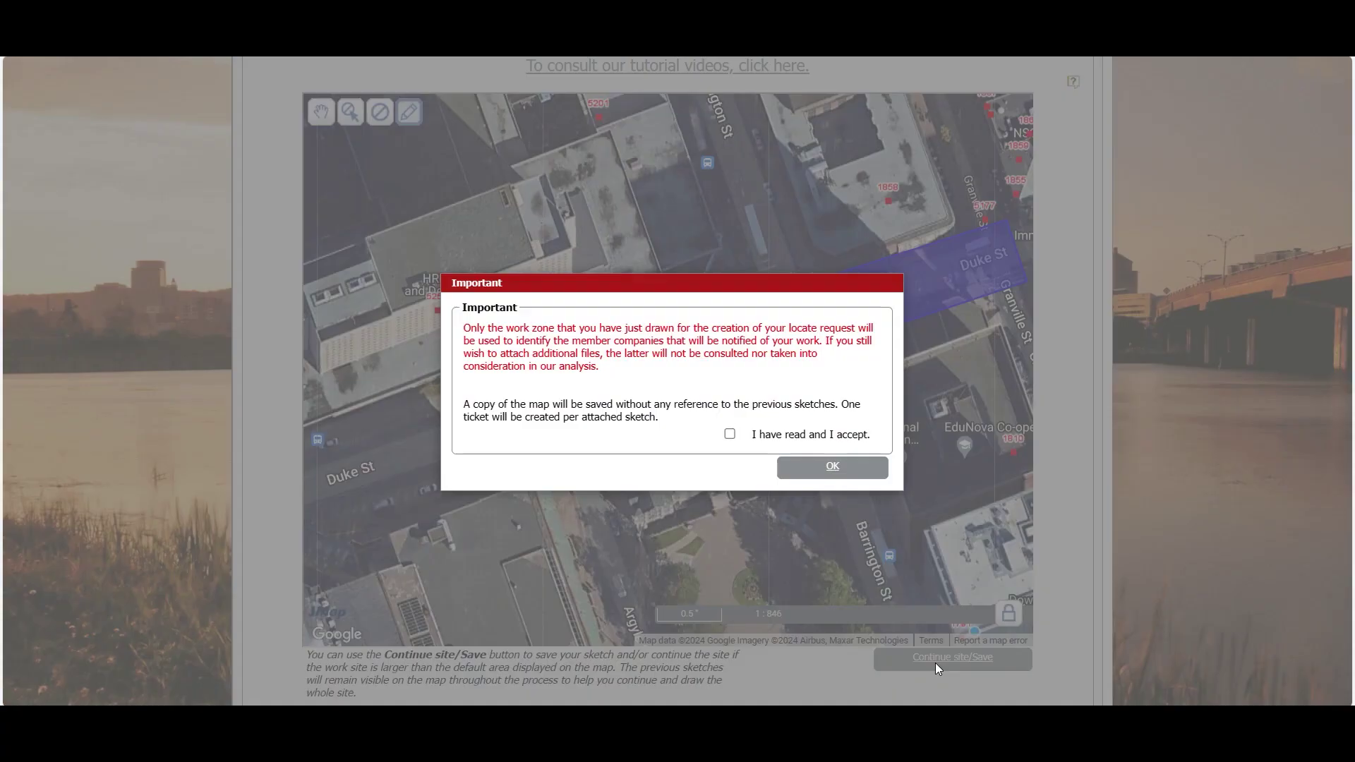
left_click(729, 434)
left_click(828, 472)
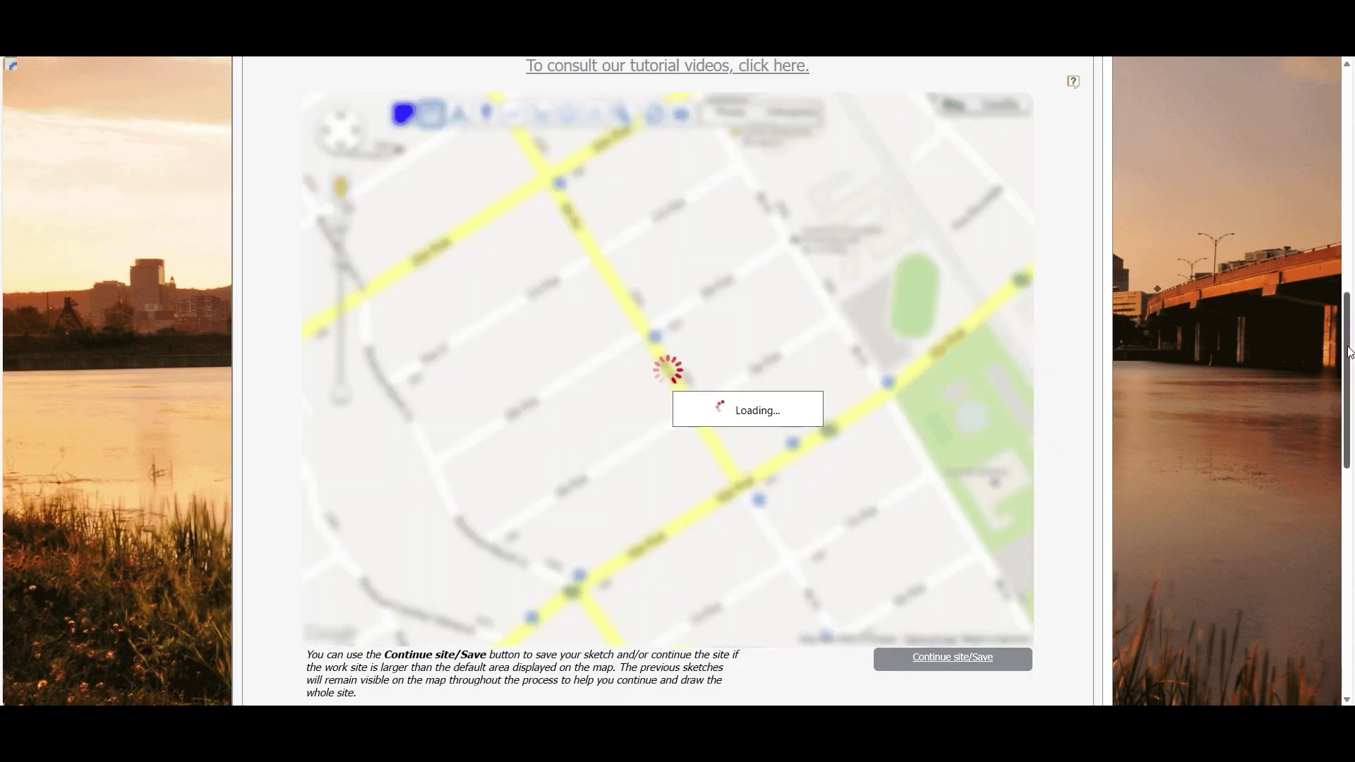
left_click_drag(1346, 361, 1347, 436)
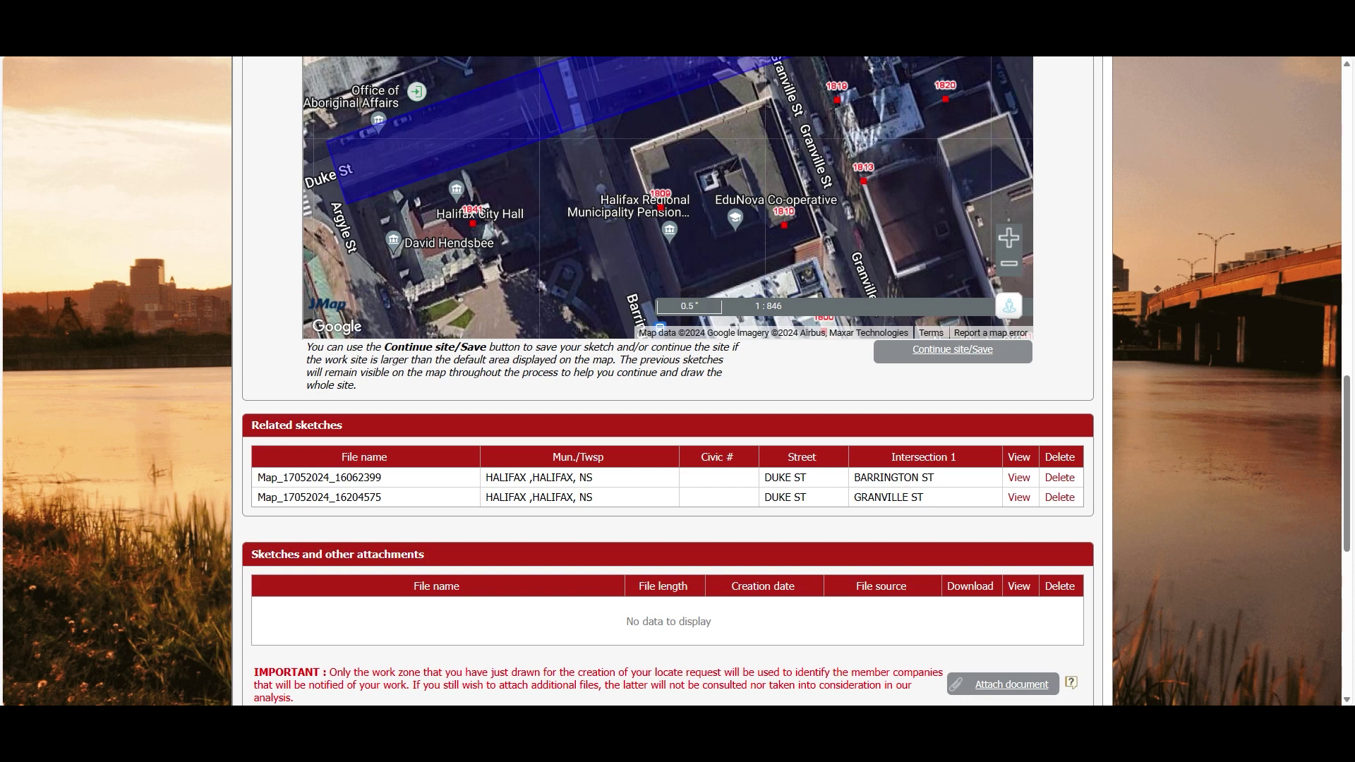
scroll(667, 423, "down", 1)
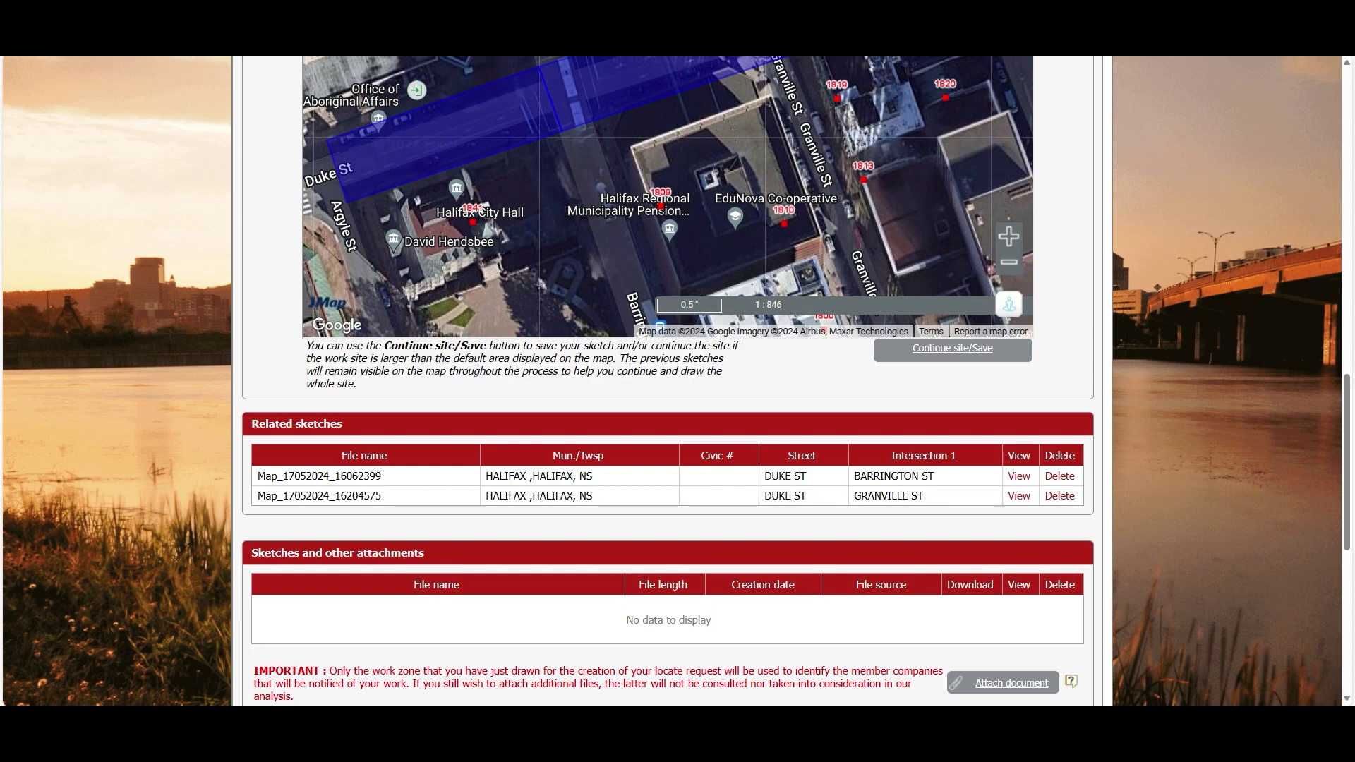
scroll(1354, 441, "up", 1)
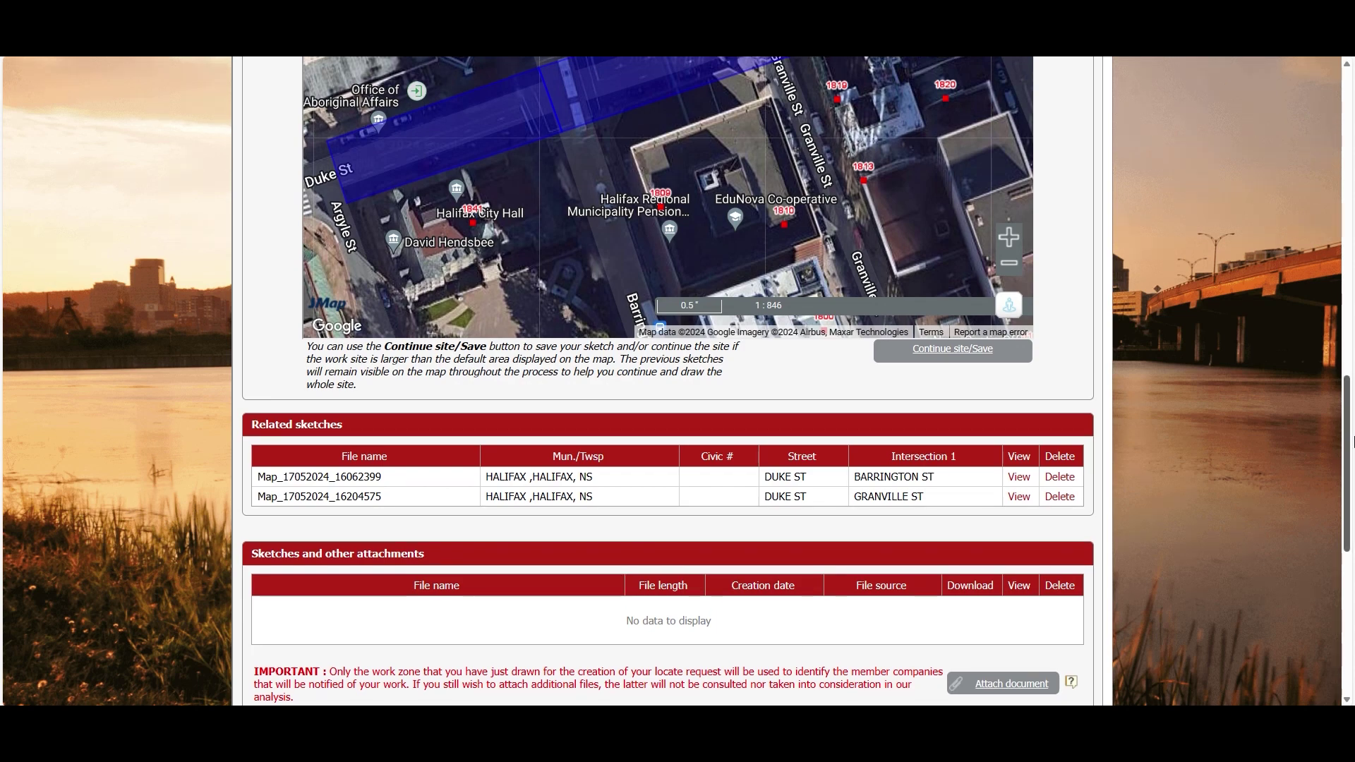
left_click_drag(1354, 441, 1353, 595)
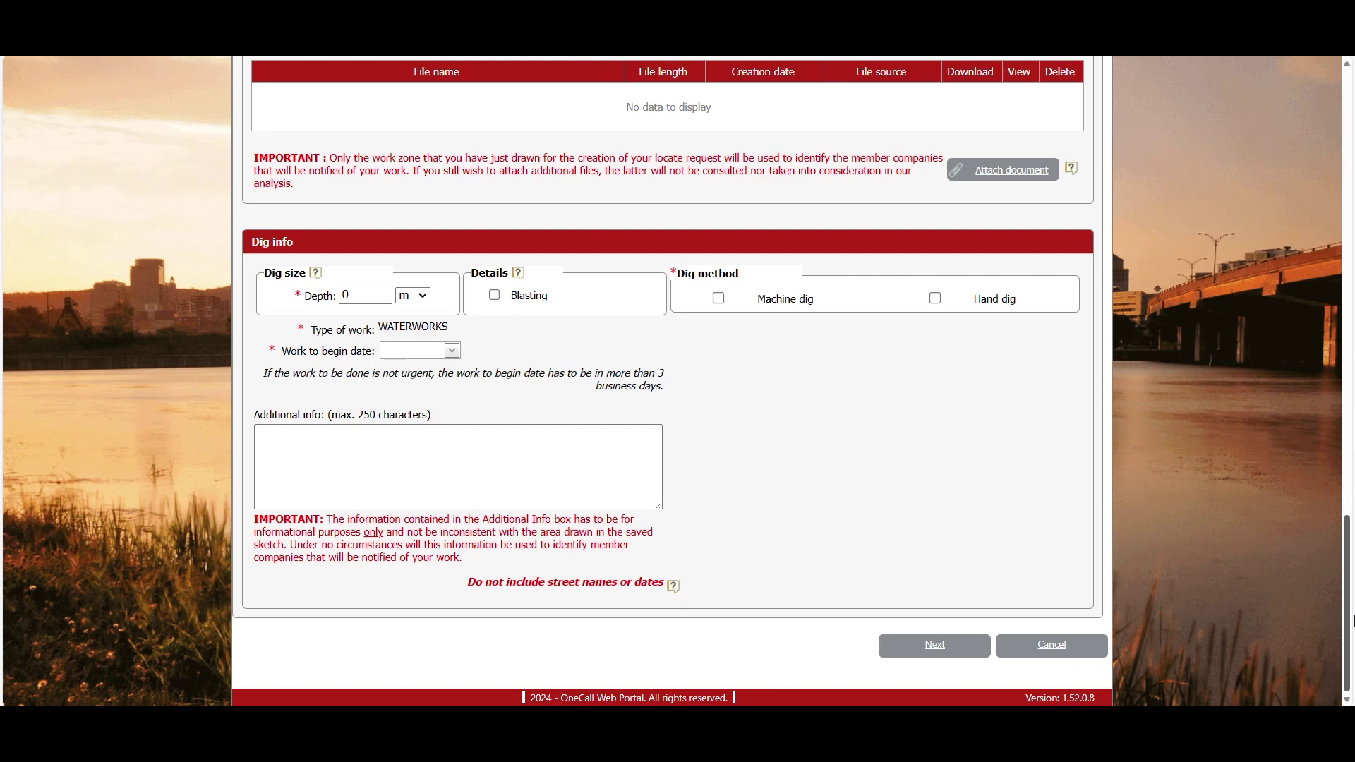
left_click_drag(1353, 622, 1354, 650)
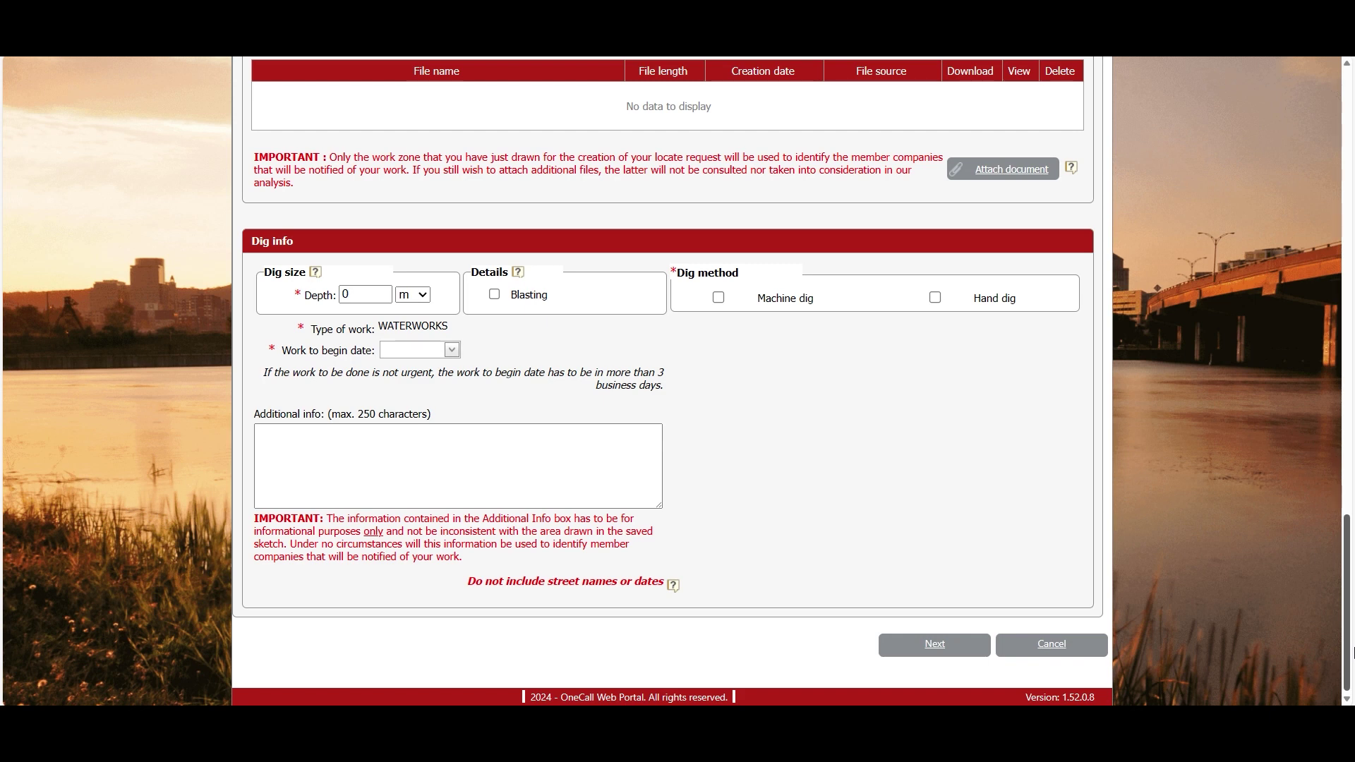
Set dig depth to 1 m and dig method to machine dig, then reach the work start date field
double_click(360, 295)
type("1")
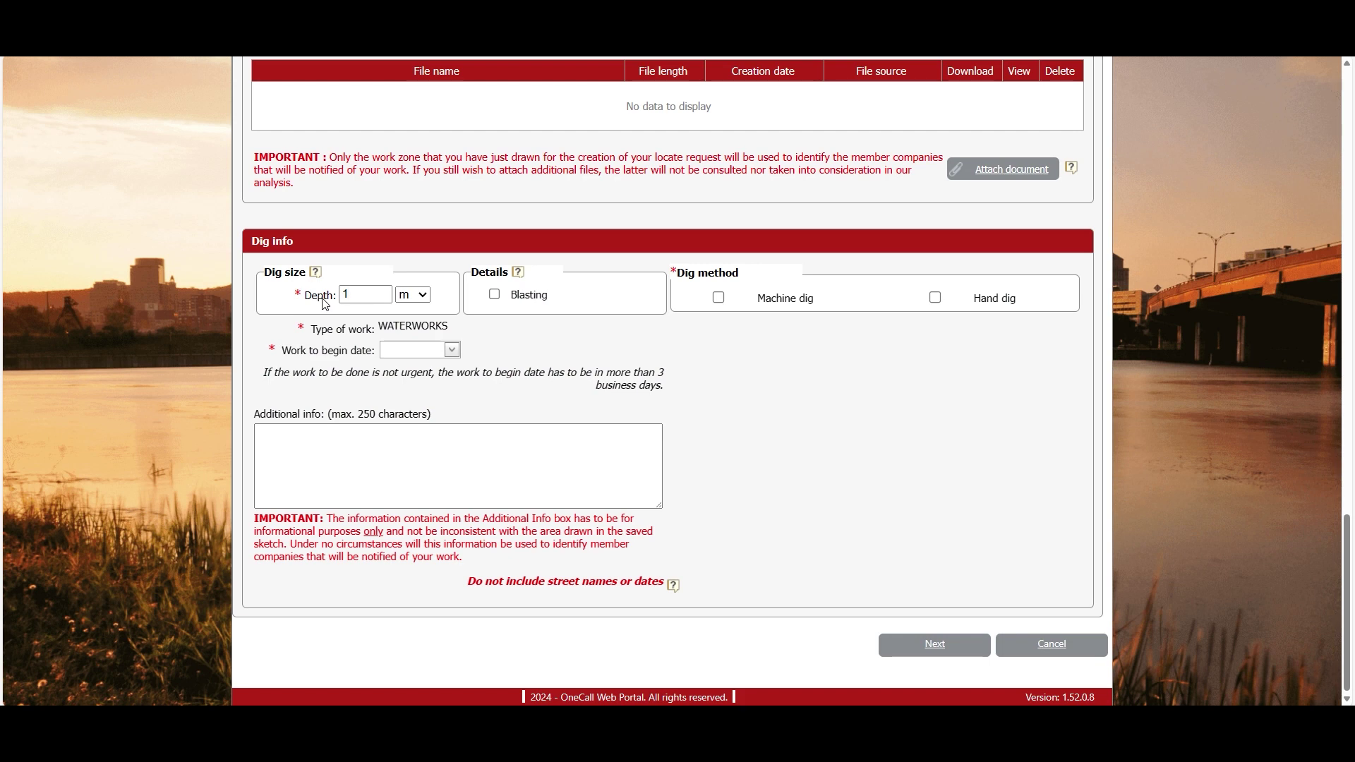
left_click(718, 297)
left_click(453, 350)
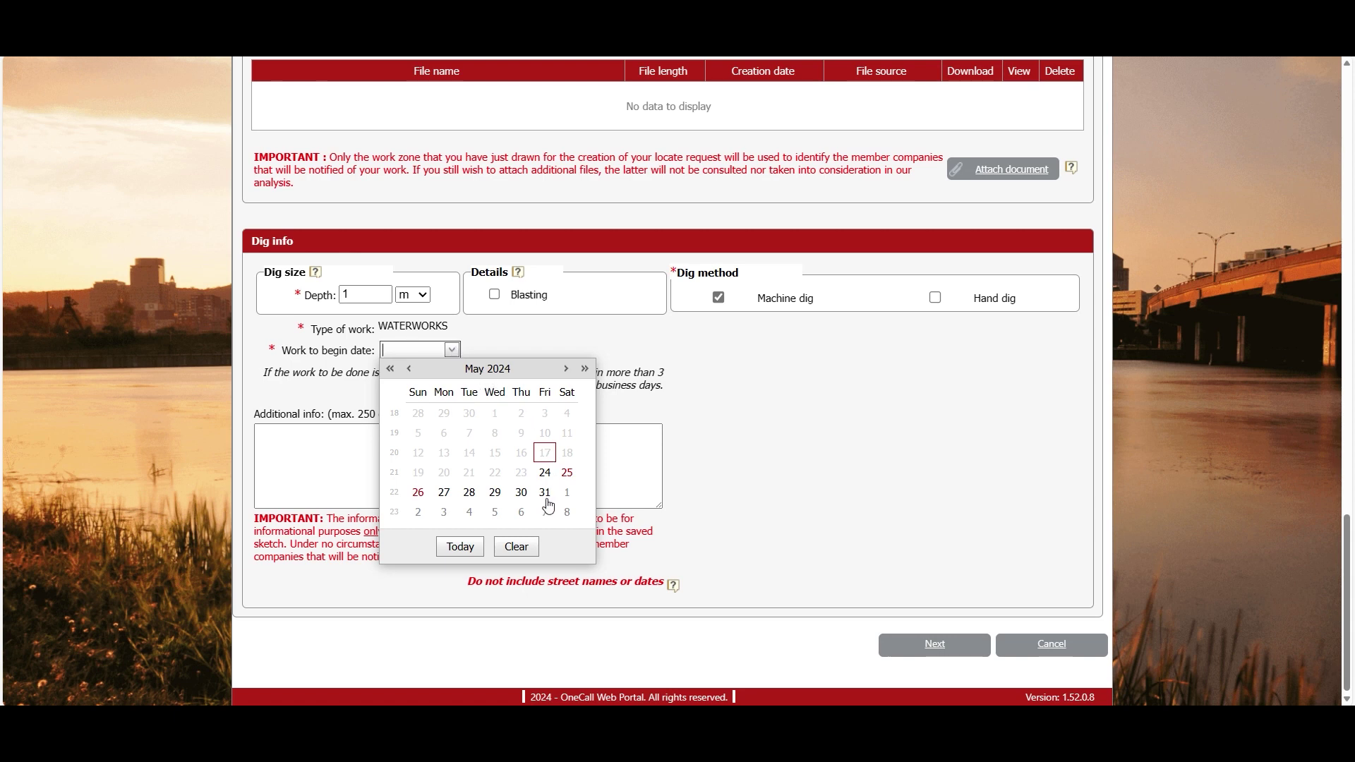
Choose 31 May 2024 as the work-to-begin date
left_click(545, 493)
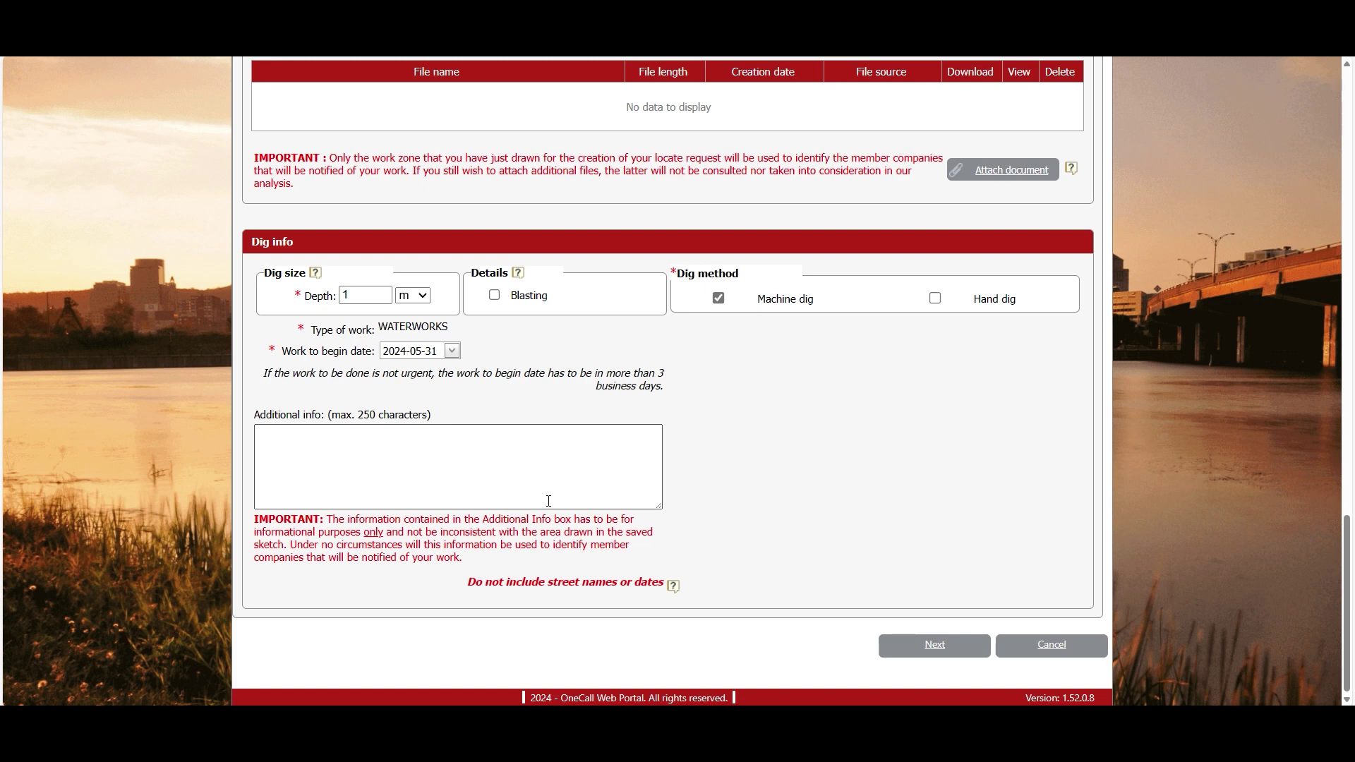
scroll(548, 501, "down", 1)
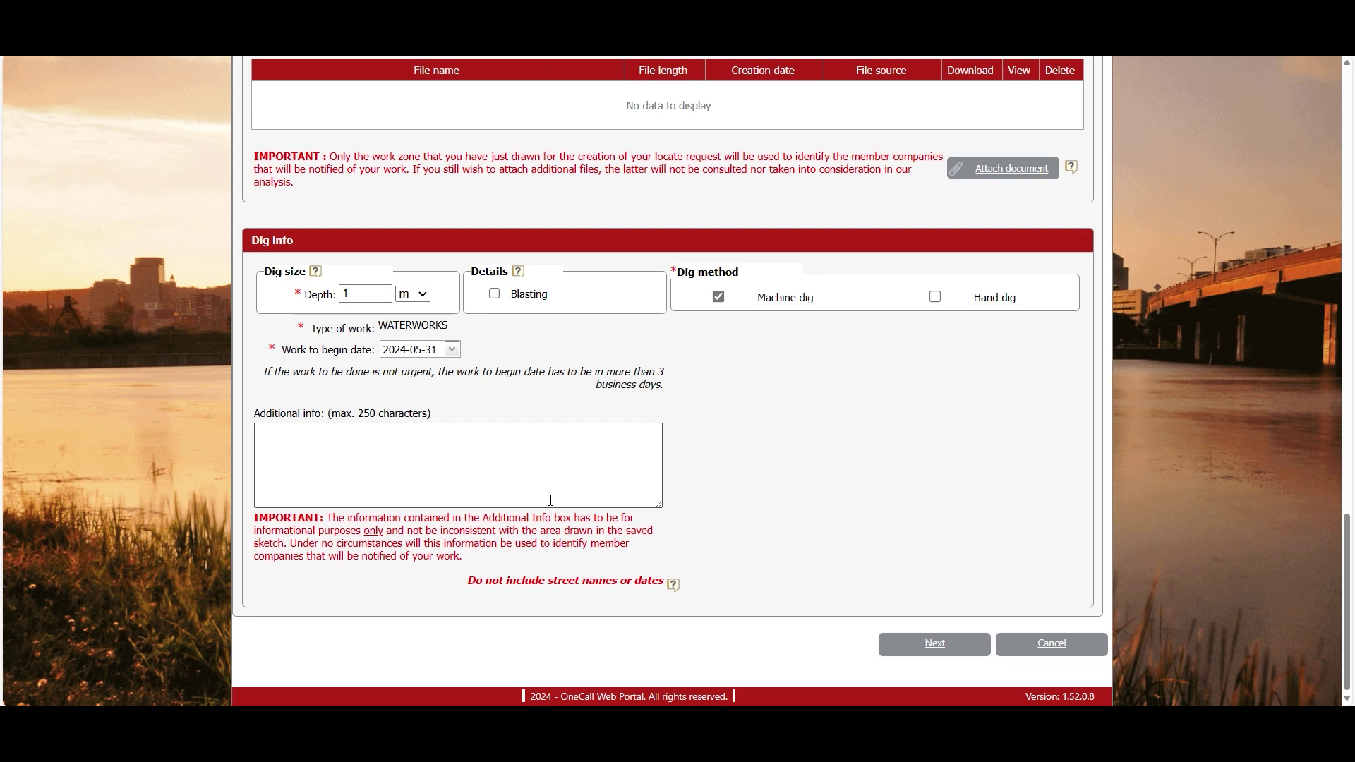
left_click(934, 644)
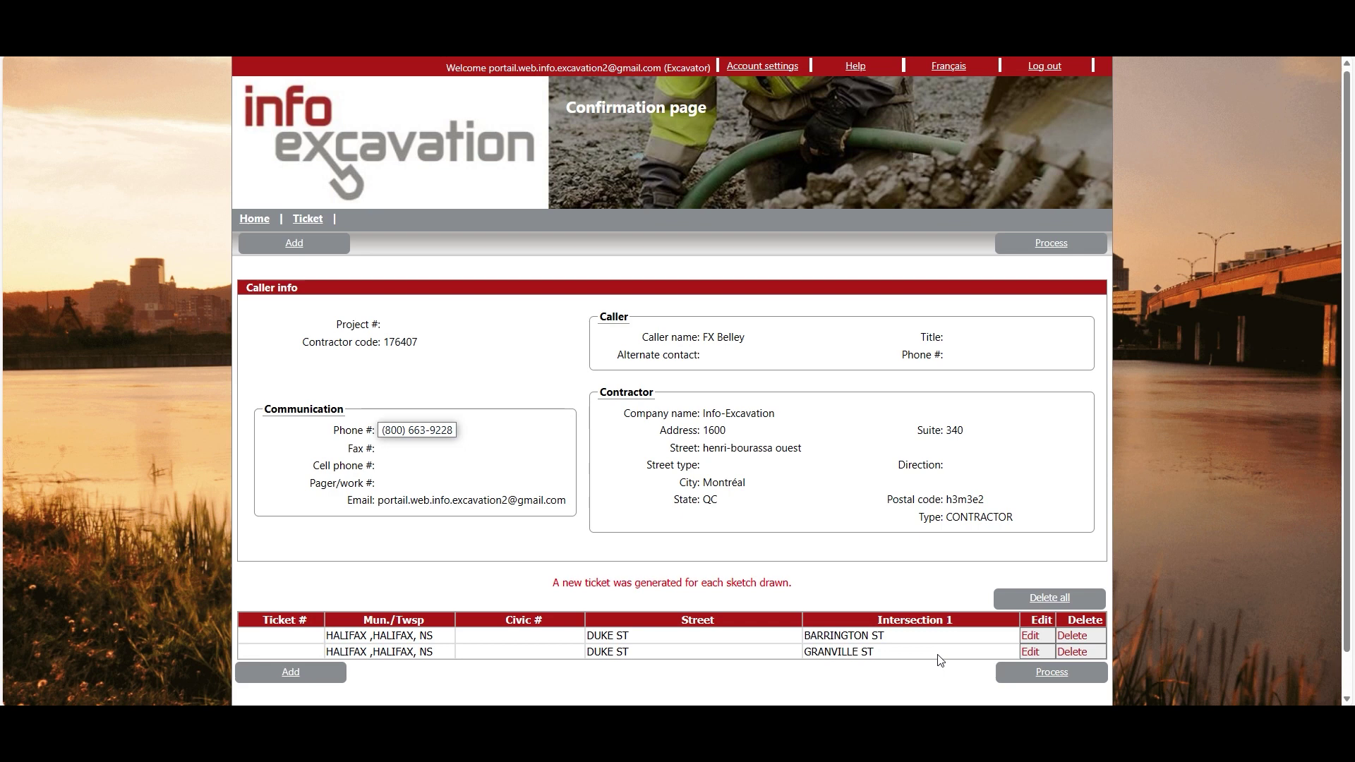
left_click(1090, 678)
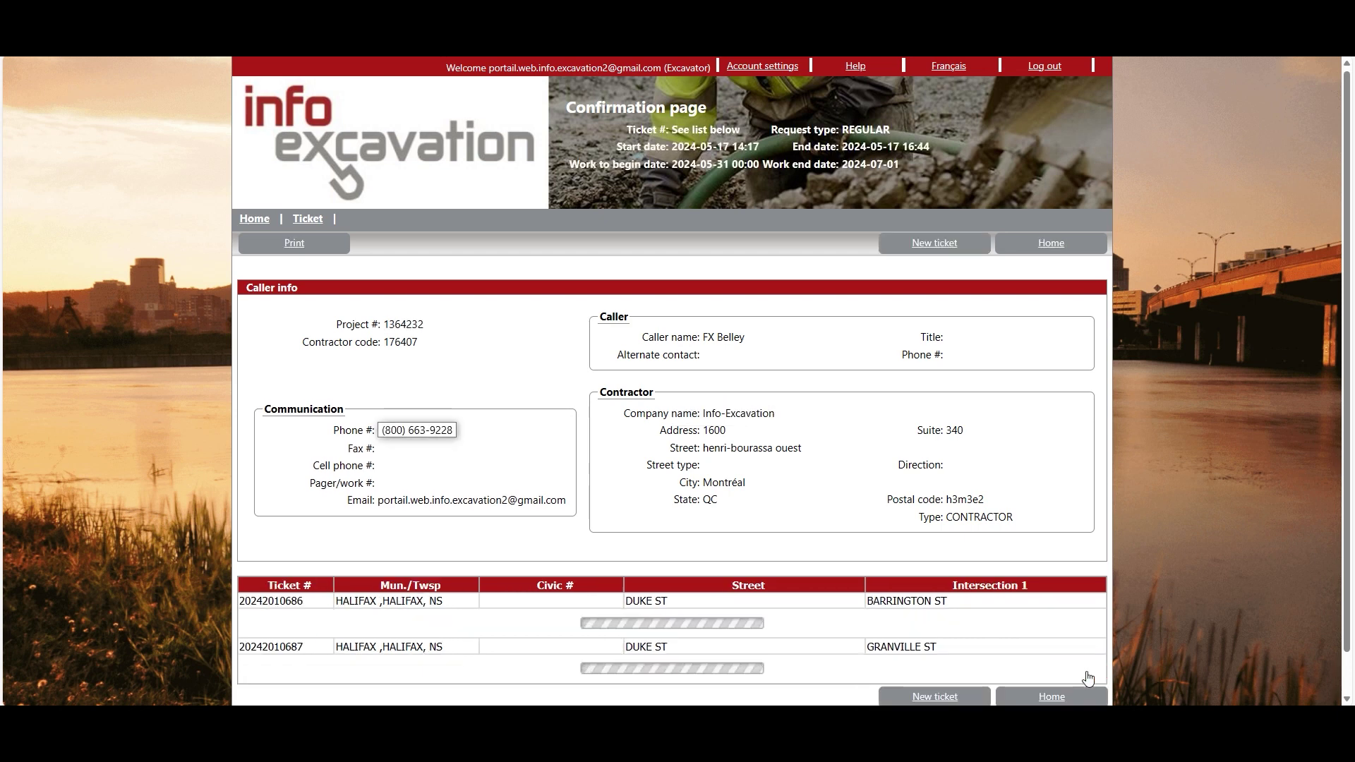